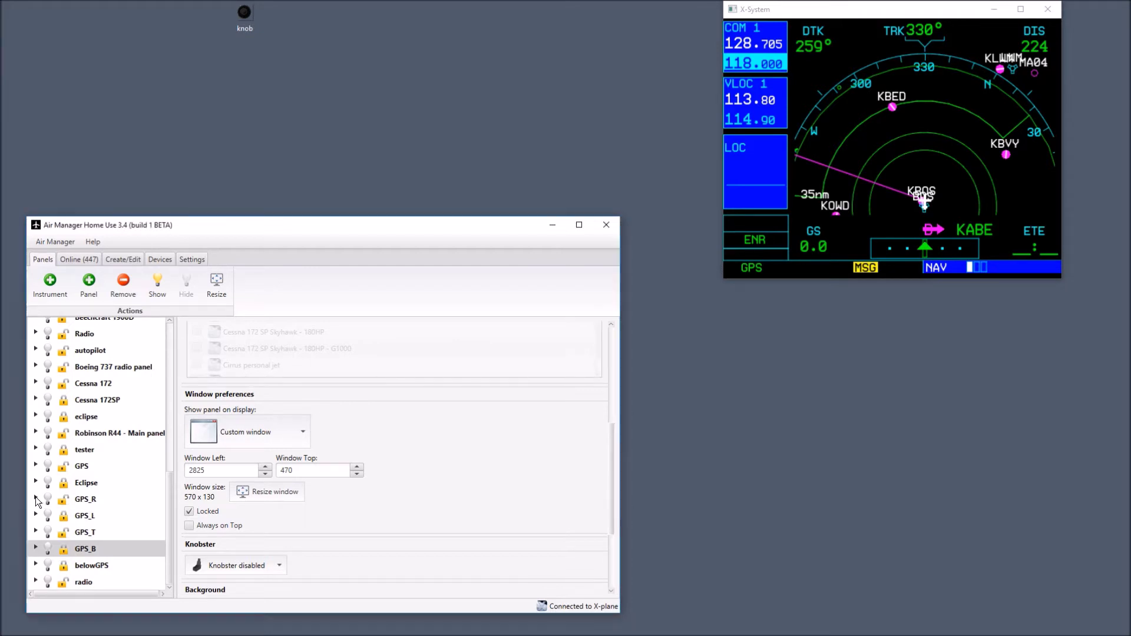
- Expand GPS_R in the panel tree to show its bezel instrument
left_click(36, 499)
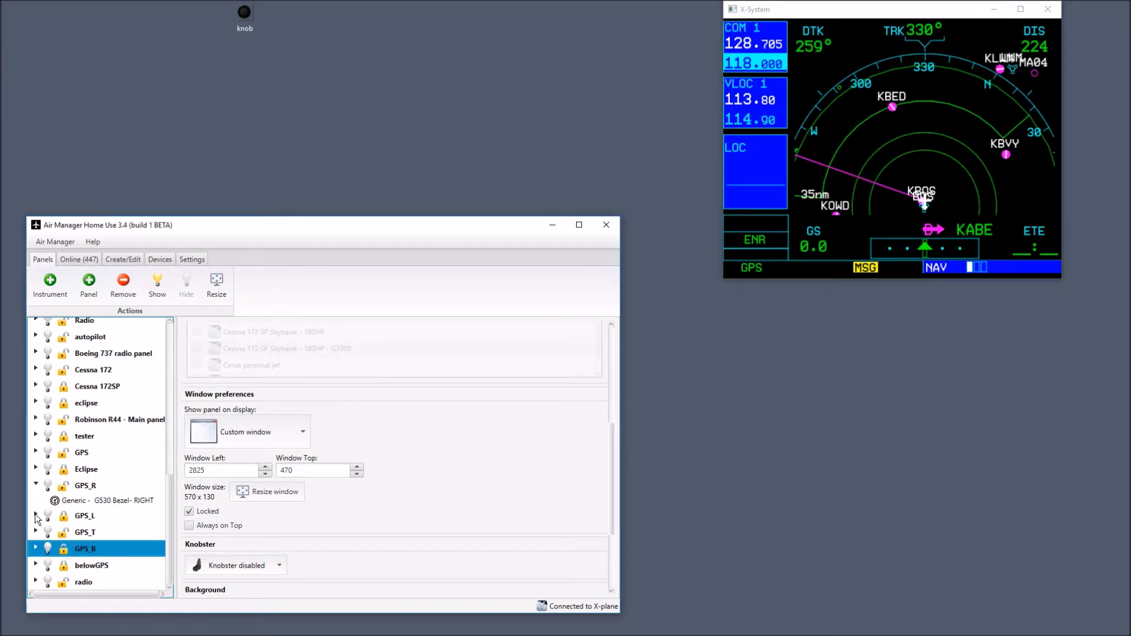
- Expand GPS_L, GPS_T and GPS_B to show their bezel instruments, then start the GPS_T top bezel
left_click(36, 516)
left_click(35, 534)
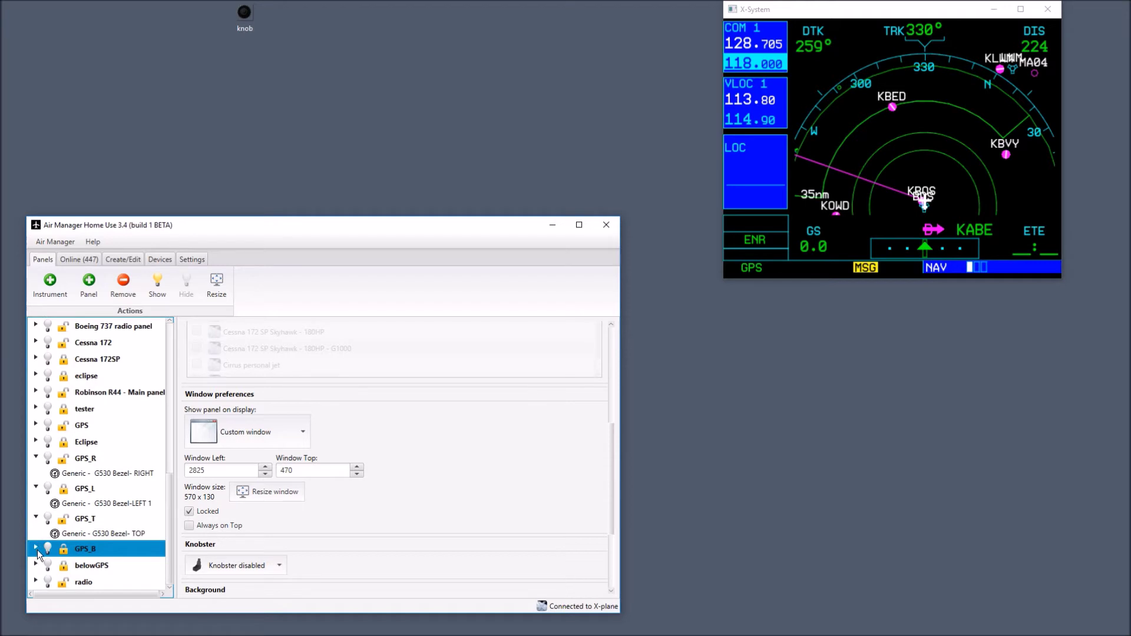
left_click(36, 550)
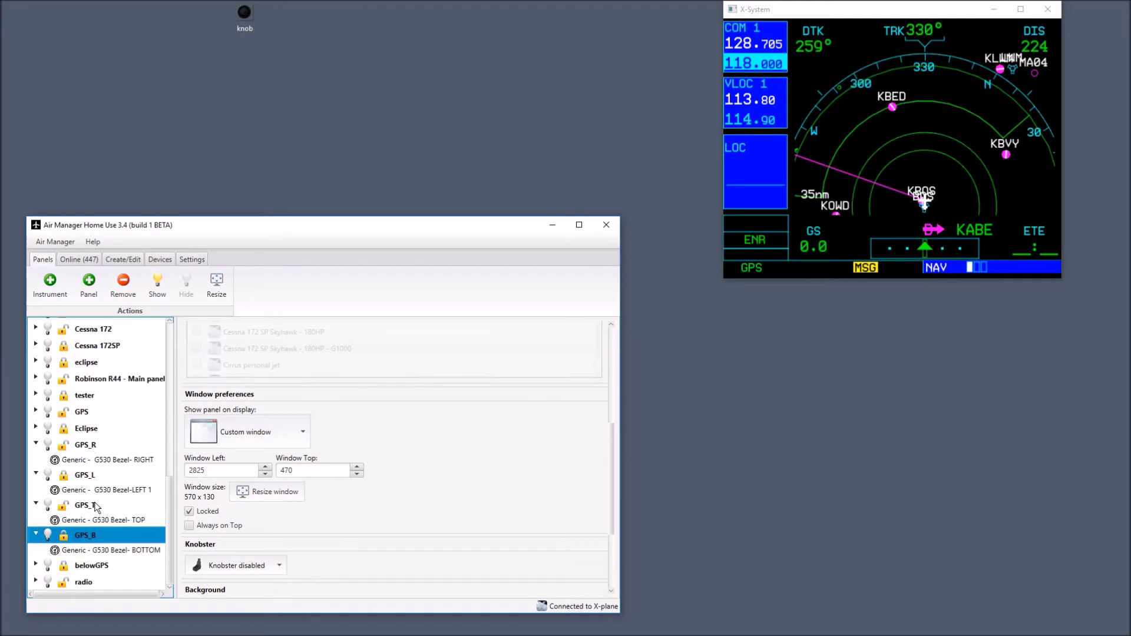
left_click(47, 506)
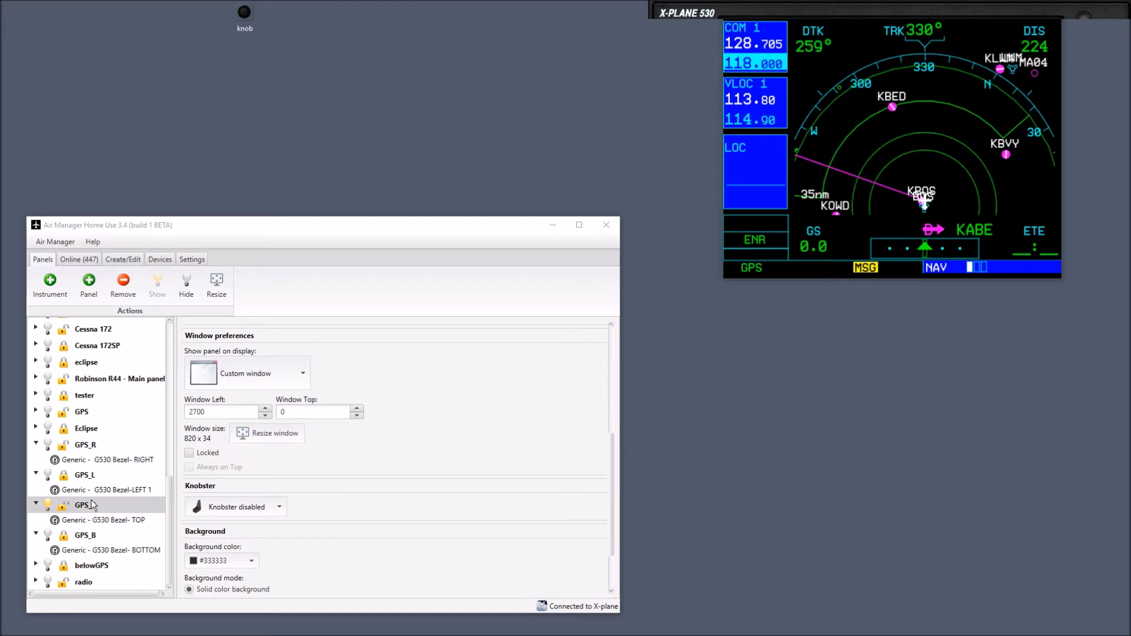
- Start the GPS_L left, GPS_R right and GPS_B bottom bezel panels
left_click(49, 476)
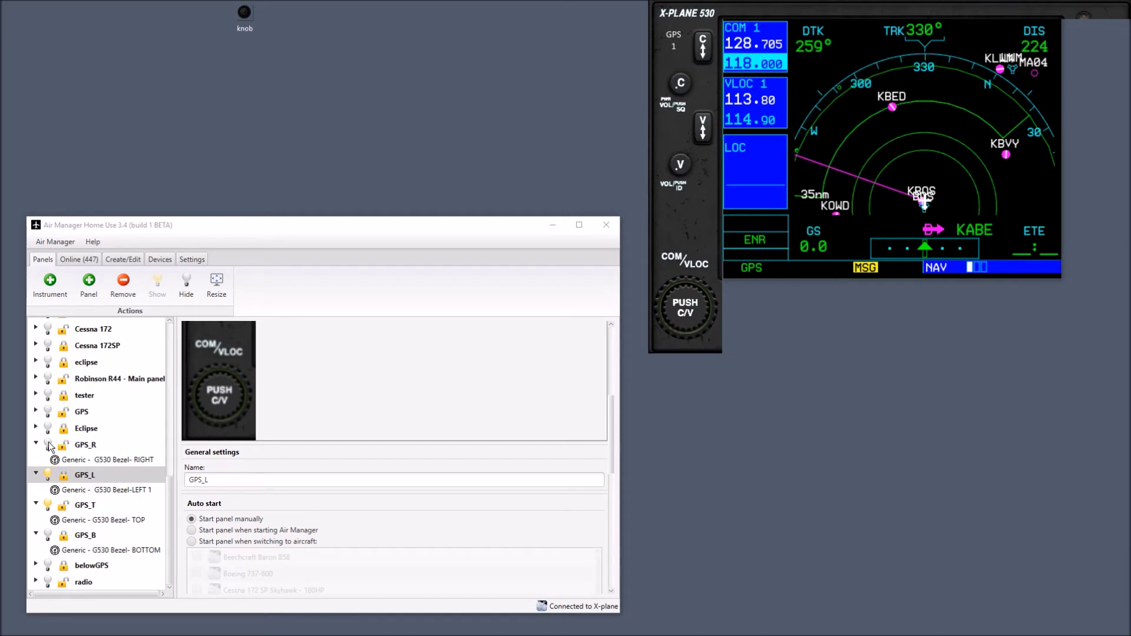
left_click(50, 446)
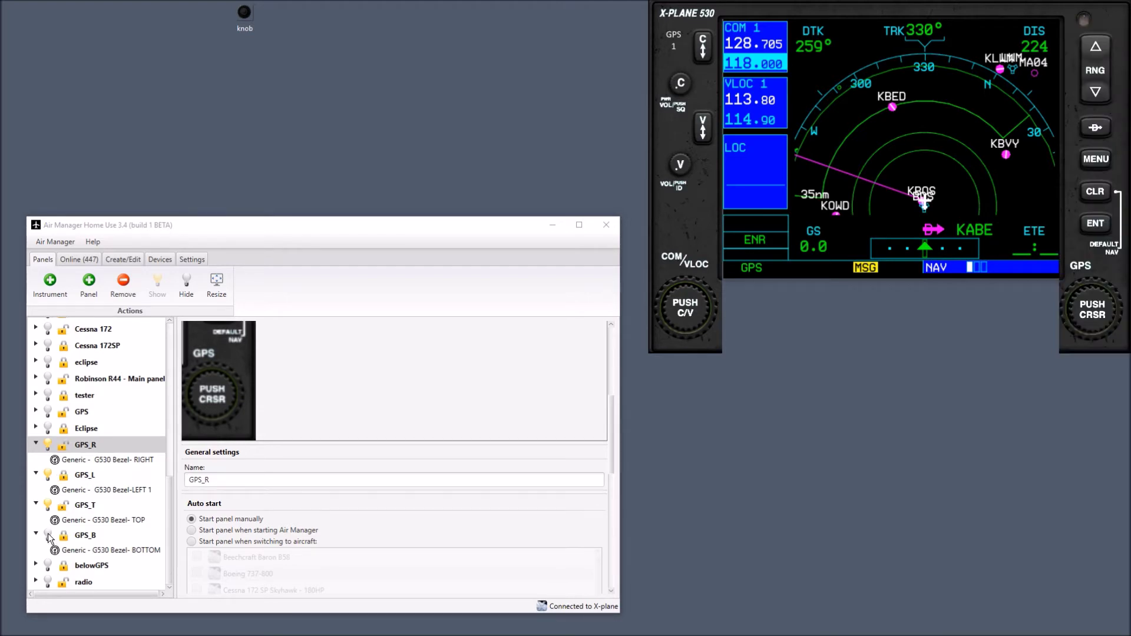
left_click(49, 536)
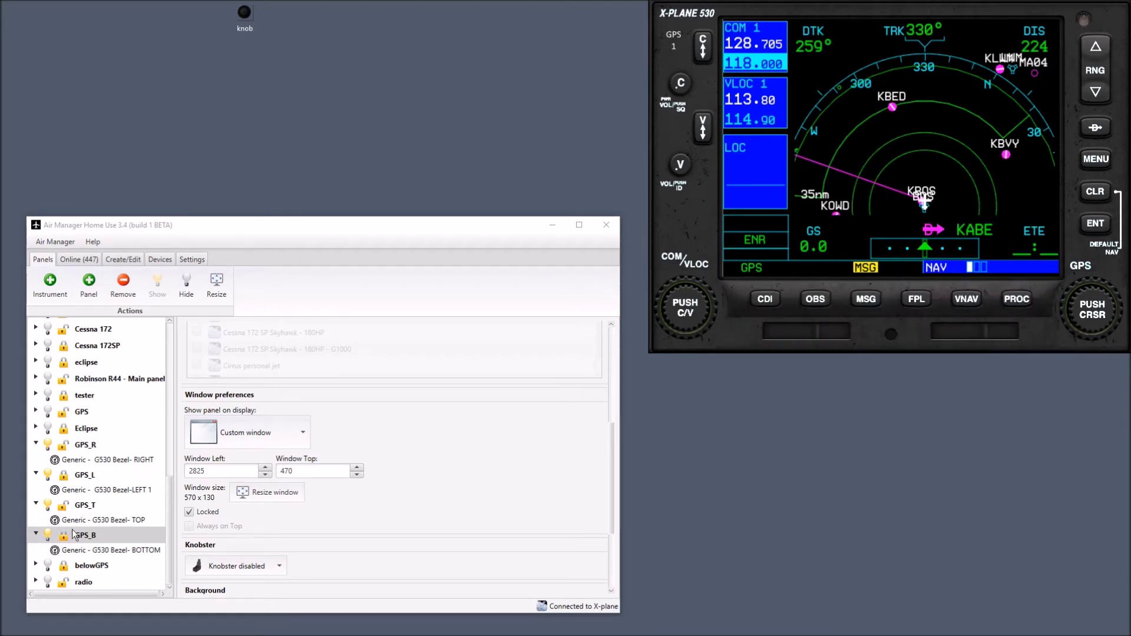
- Tune the COM standby up one step to 118.010, toggling to VLOC standby and back
left_click(695, 305)
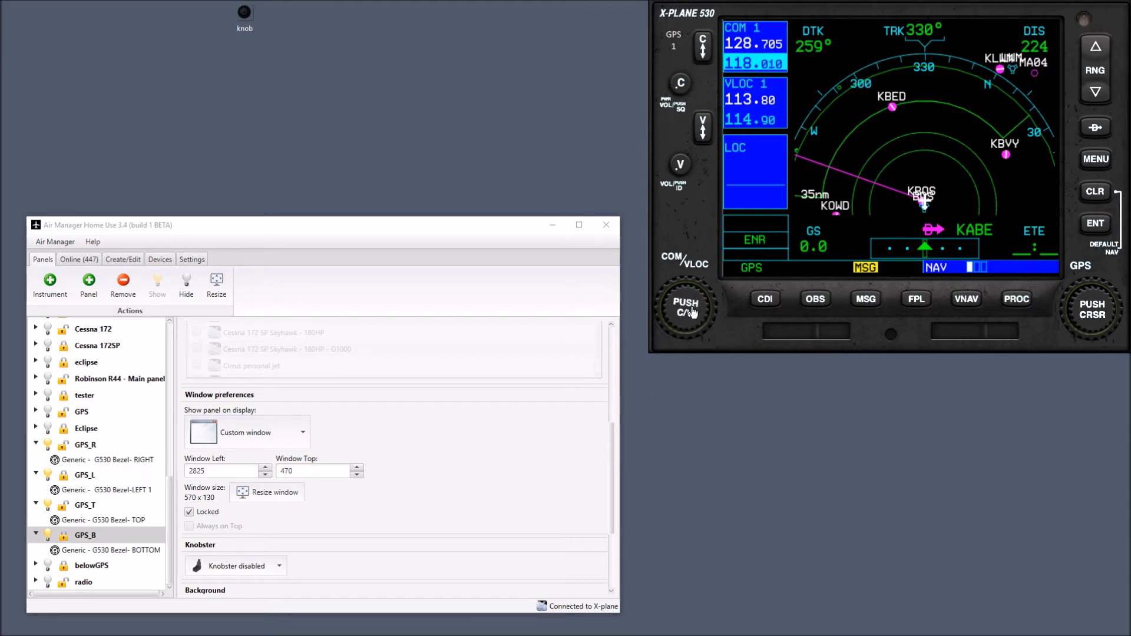
left_click(692, 313)
left_click(692, 312)
- Return from VNAV to the map, turn the CRSR knob to the NRST page, and set range 50nm then 35nm
left_click(964, 300)
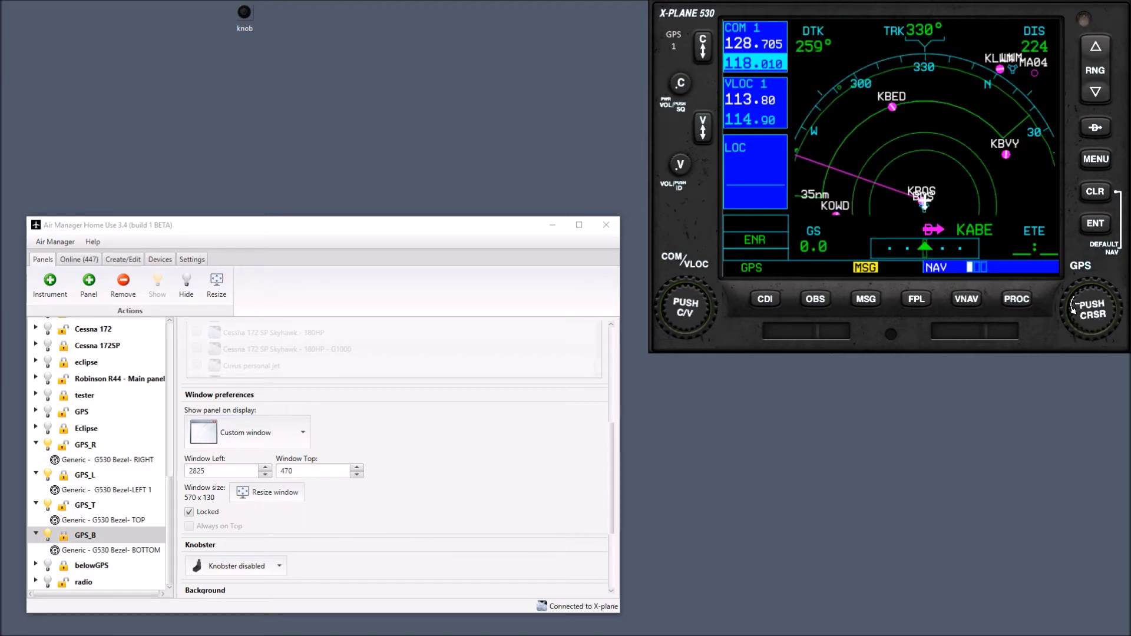
scroll(1073, 307, "down", 1)
scroll(1073, 307, "up", 1)
scroll(1064, 307, "down", 1)
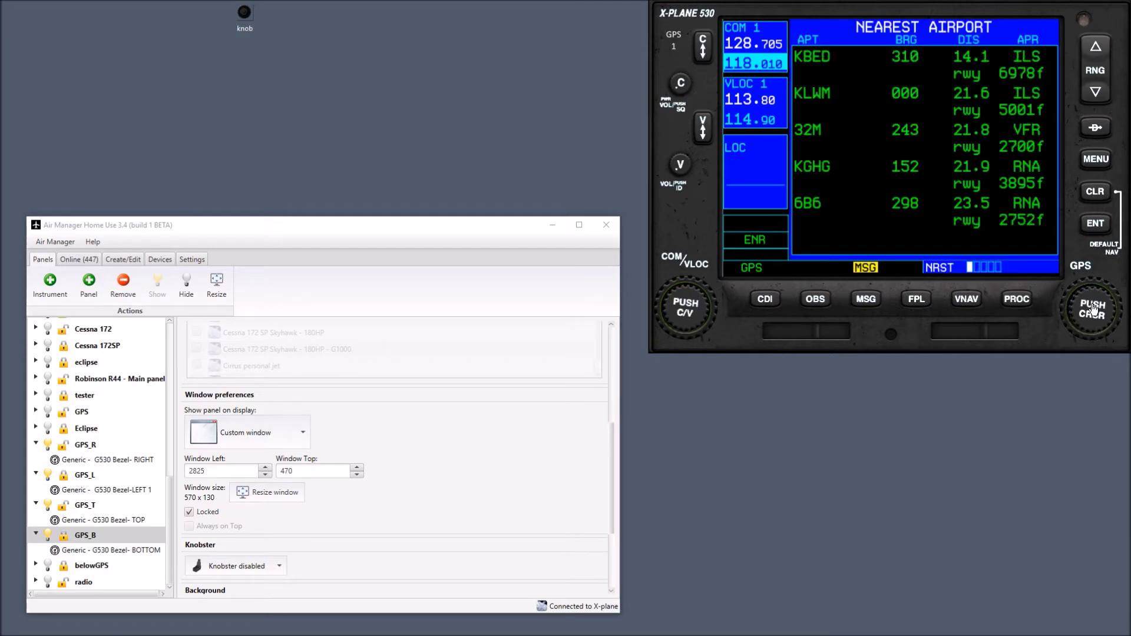
scroll(1069, 299, "up", 1)
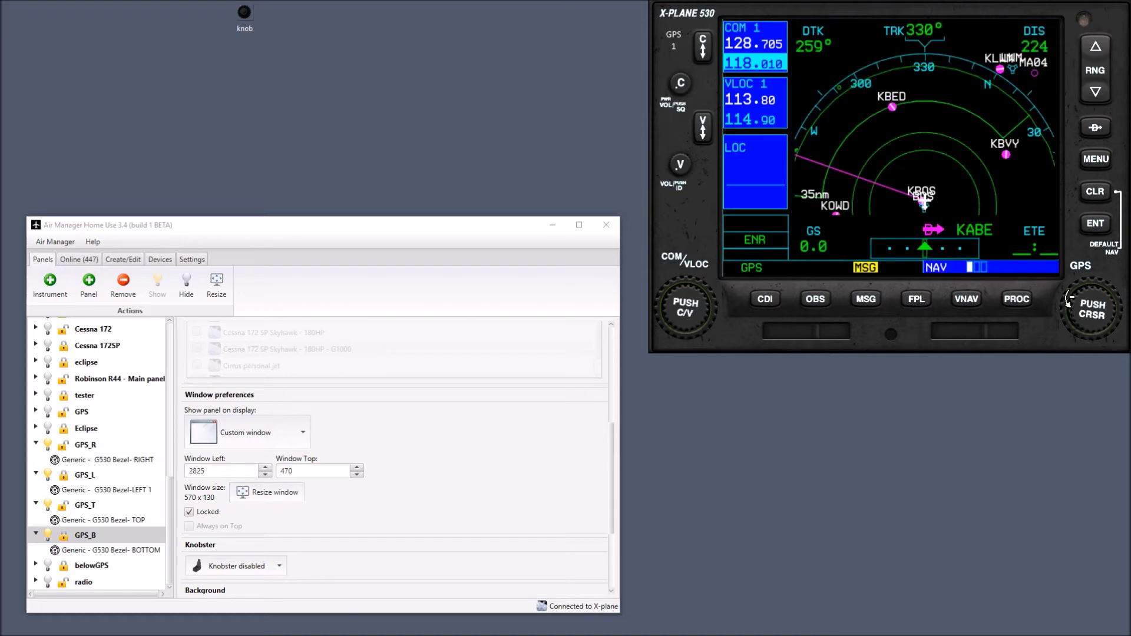
left_click(1097, 53)
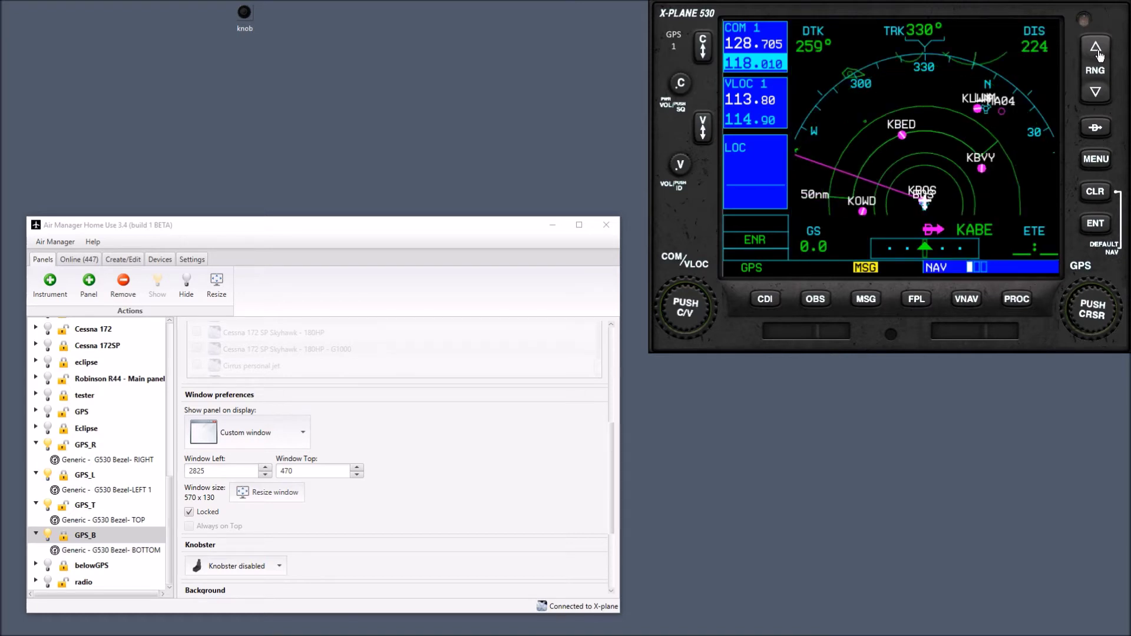
left_click(1097, 93)
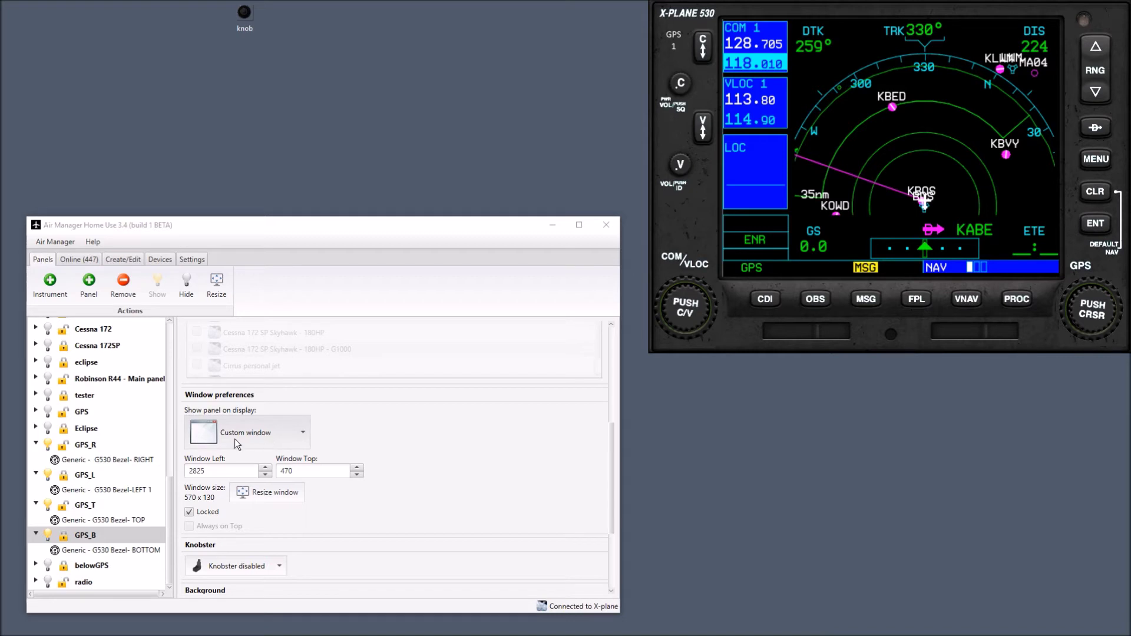
left_click(279, 436)
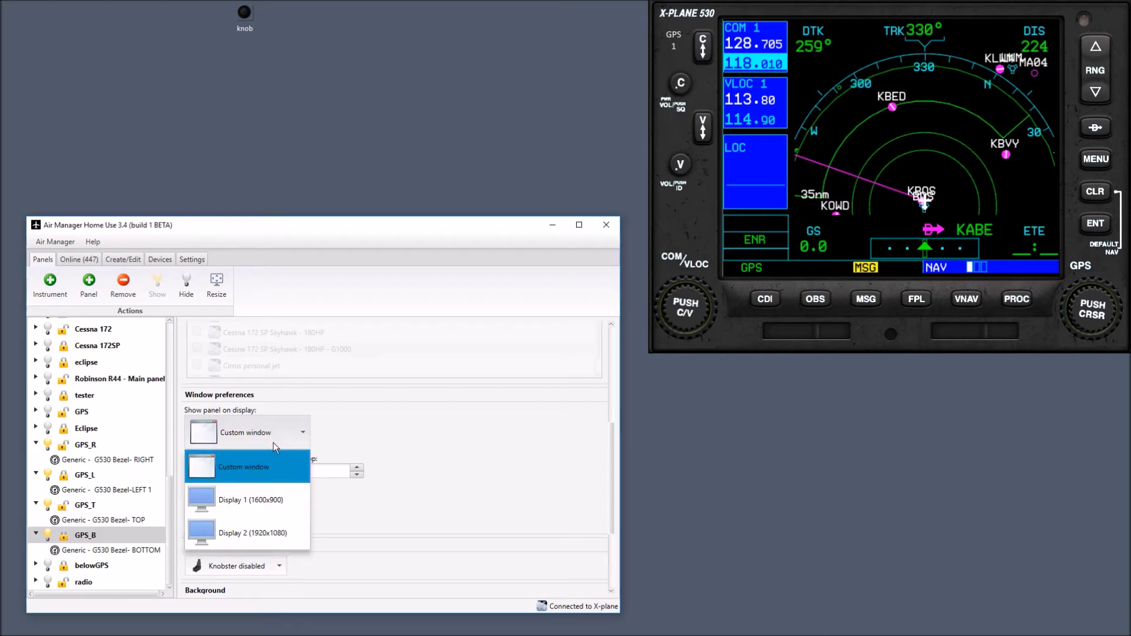
left_click(356, 432)
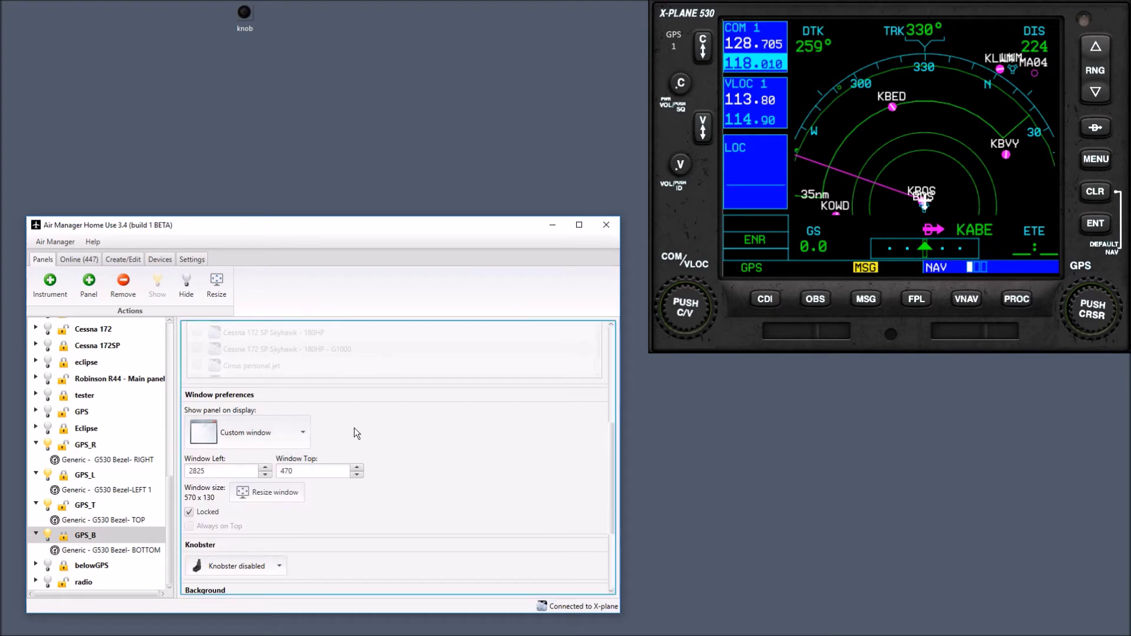
left_click(266, 492)
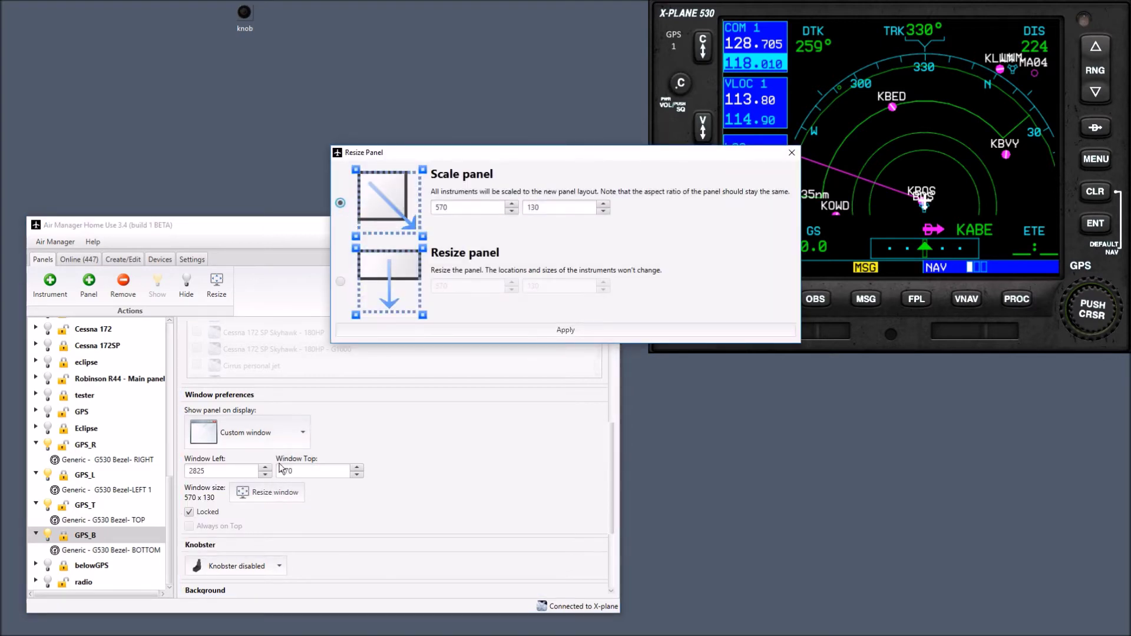
left_click(340, 283)
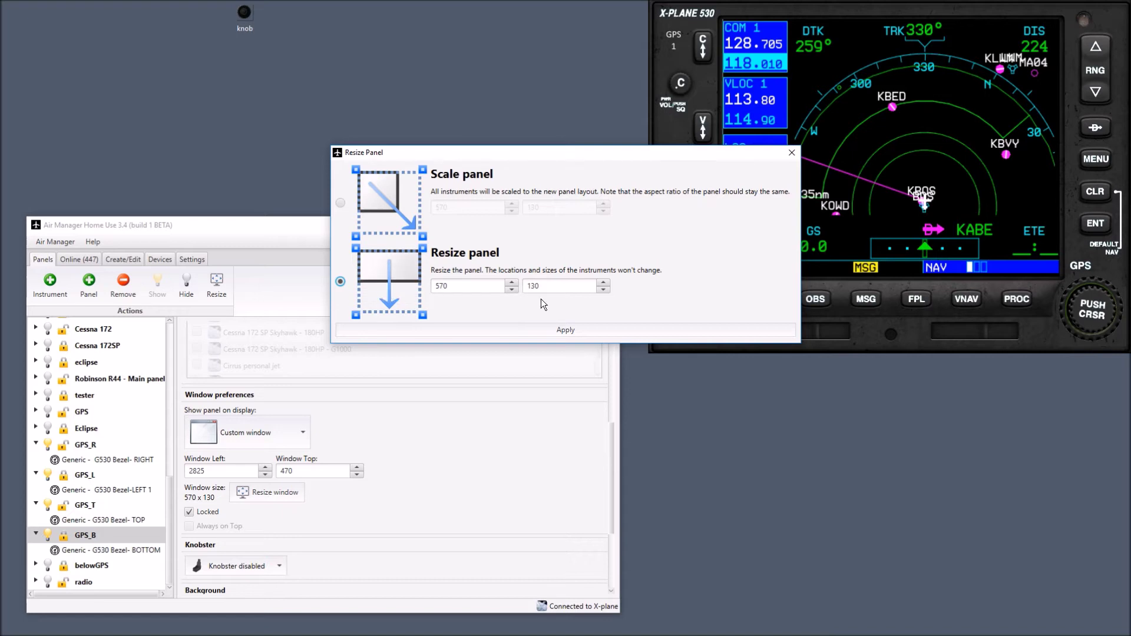
left_click(792, 154)
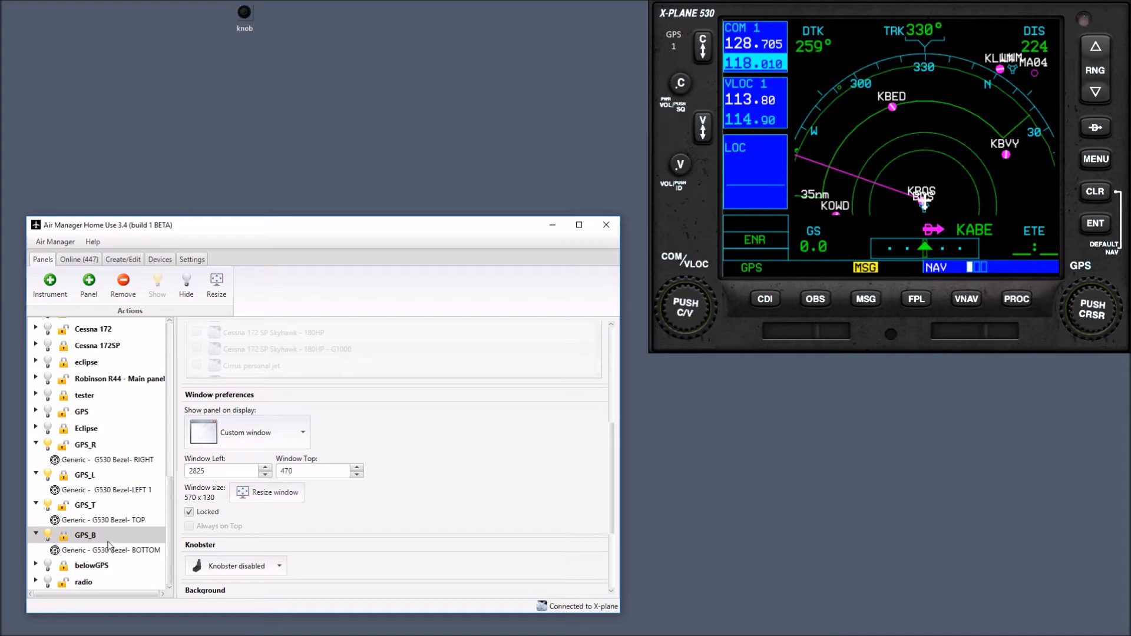
- Show the settings of Generic - G530 Bezel- RIGHT under GPS_R, at 0, 0 sized 125 x 566
left_click(122, 462)
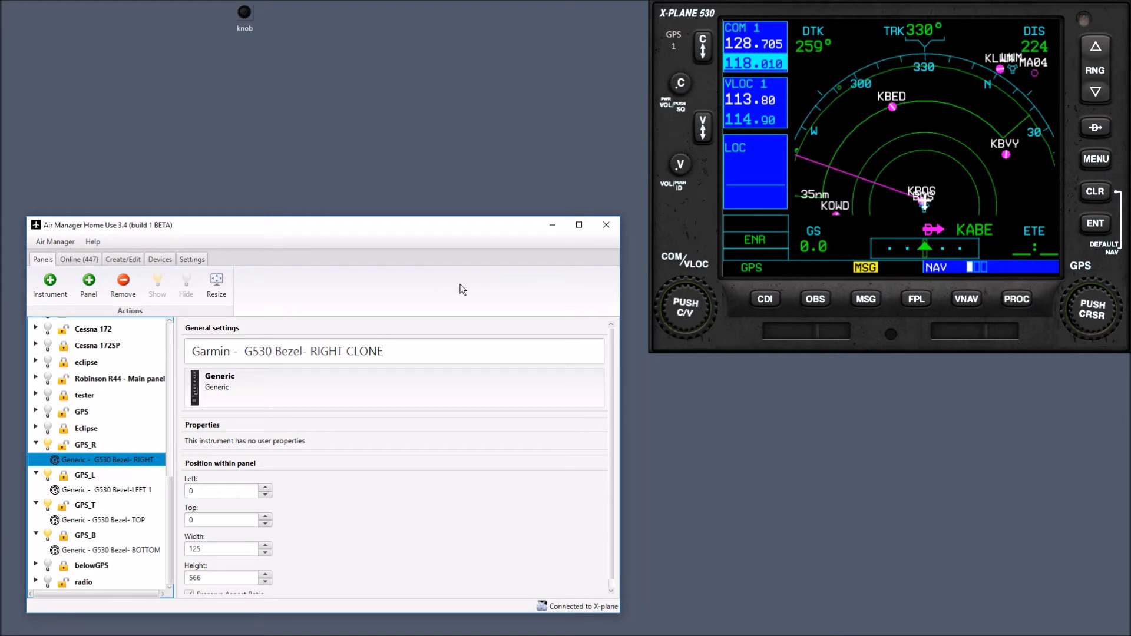
- Shift the X-System GPS window slightly right and down and shrink it to fit the bezel opening
left_click(811, 186)
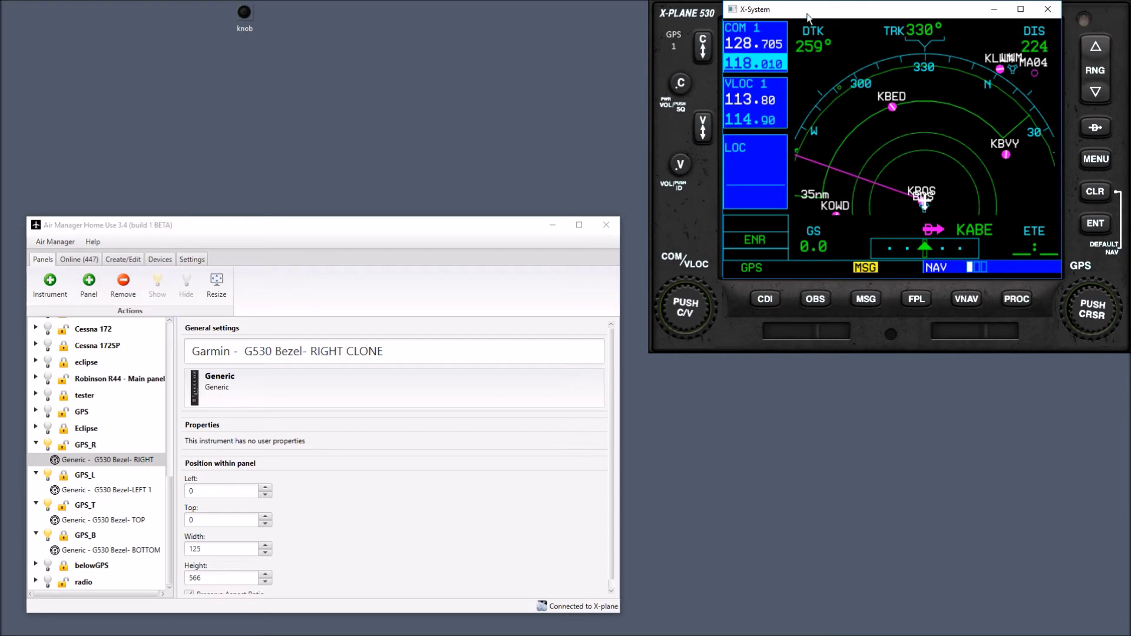
mouse_move(807, 10)
left_mouse_down()
mouse_move(825, 15)
mouse_move(806, 10)
left_mouse_up()
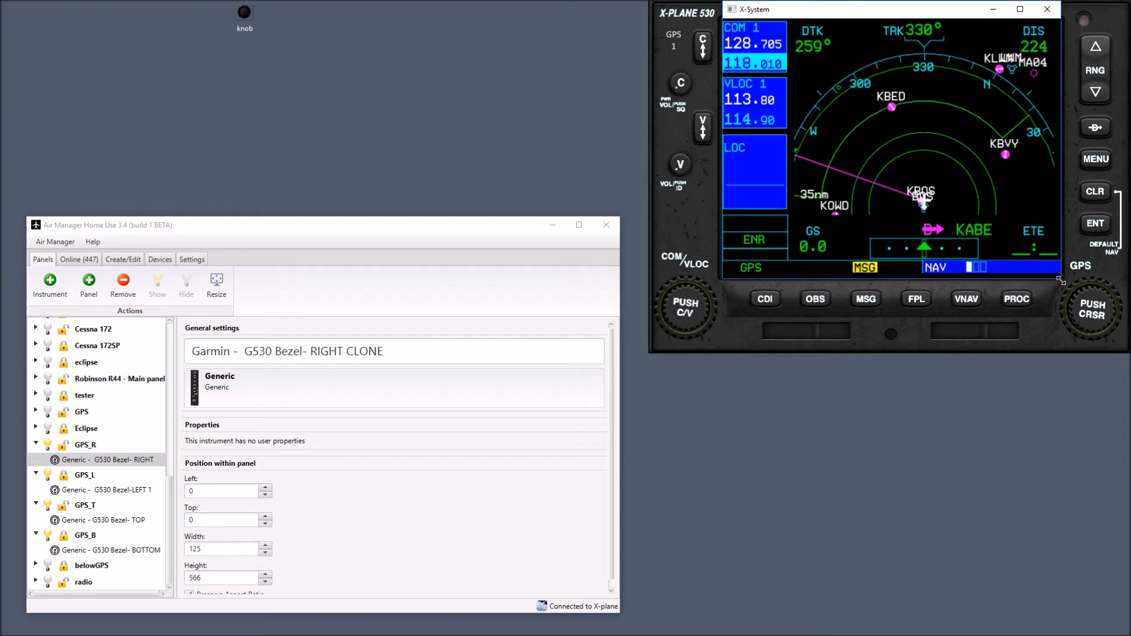
left_click_drag(1060, 281, 1059, 281)
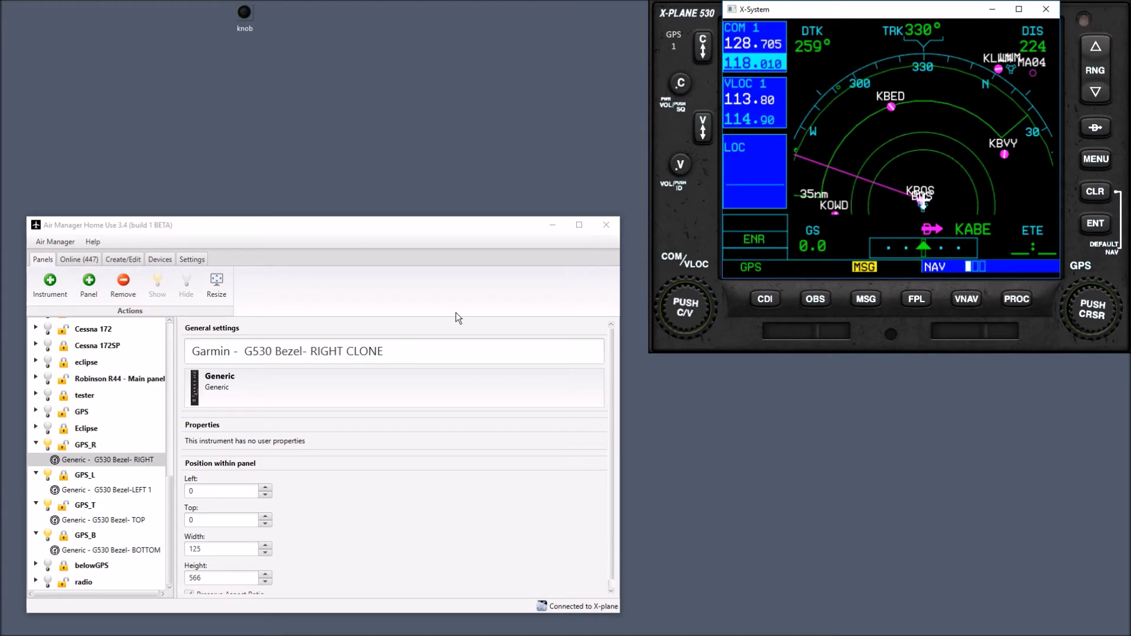
scroll(341, 407, "down", 1)
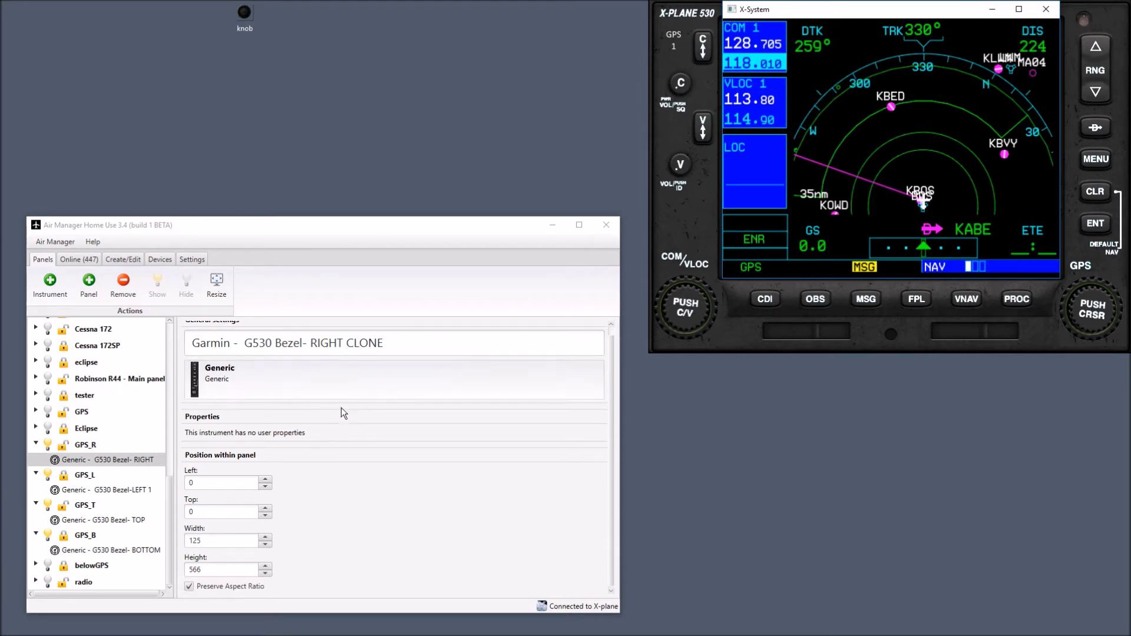
left_click_drag(290, 232, 273, 126)
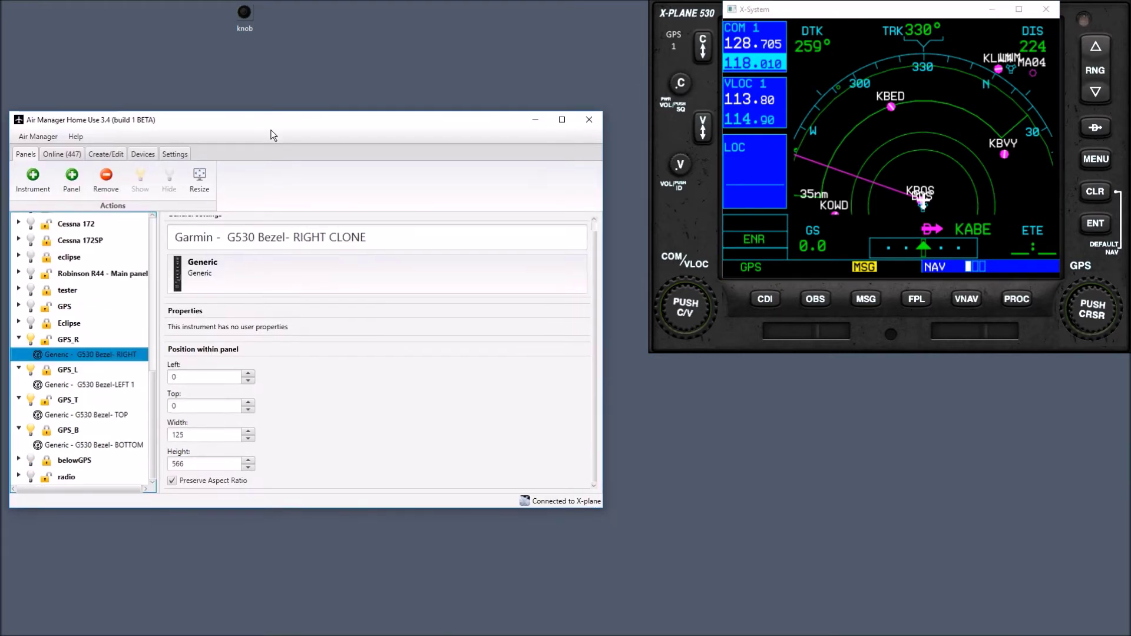
- Select GPS_R, then raise the bezel above the X-System GPS window to hide its frame
left_click(65, 342)
scroll(214, 383, "down", 5)
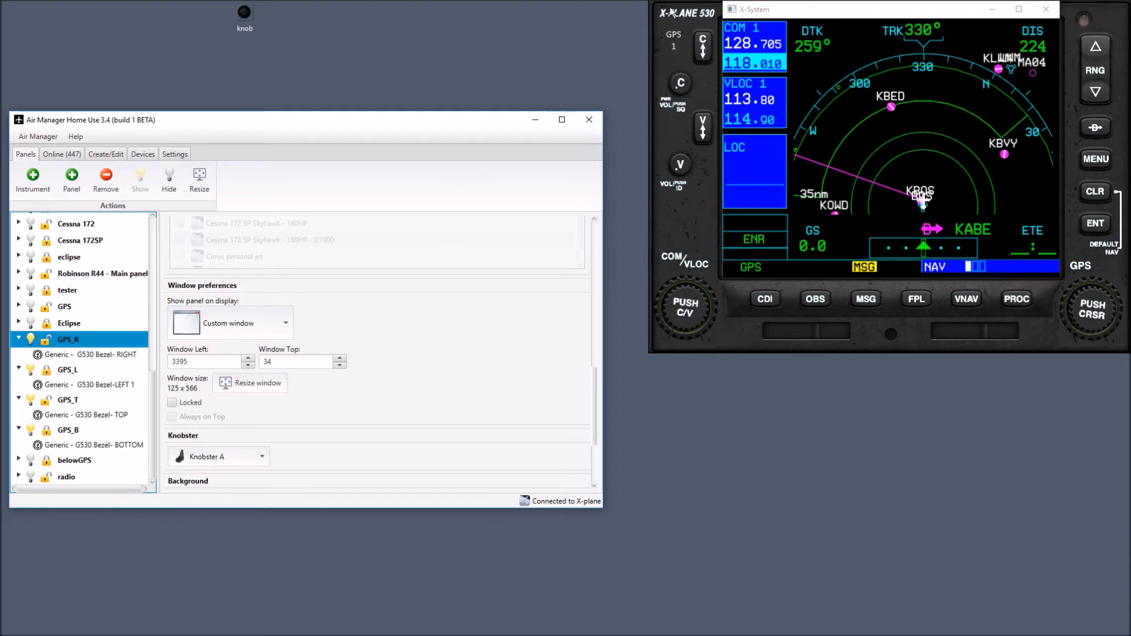
left_click(795, 98)
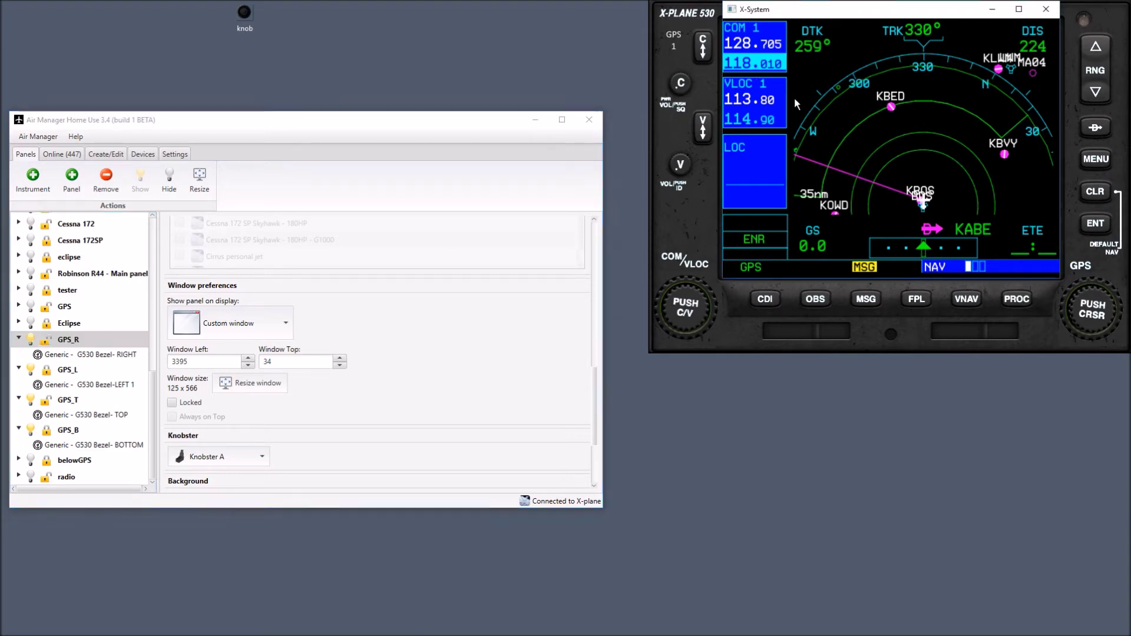
left_click(701, 13)
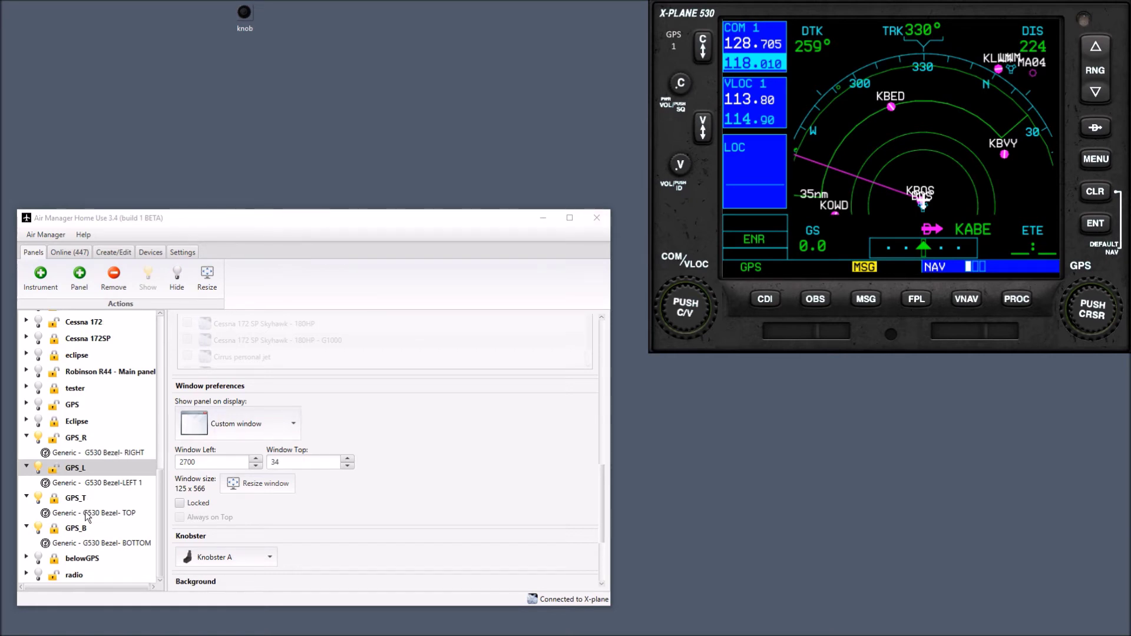
- Apply a Scale panel resize to GPS_T with width 500 and height 20
left_click_drag(249, 226, 257, 123)
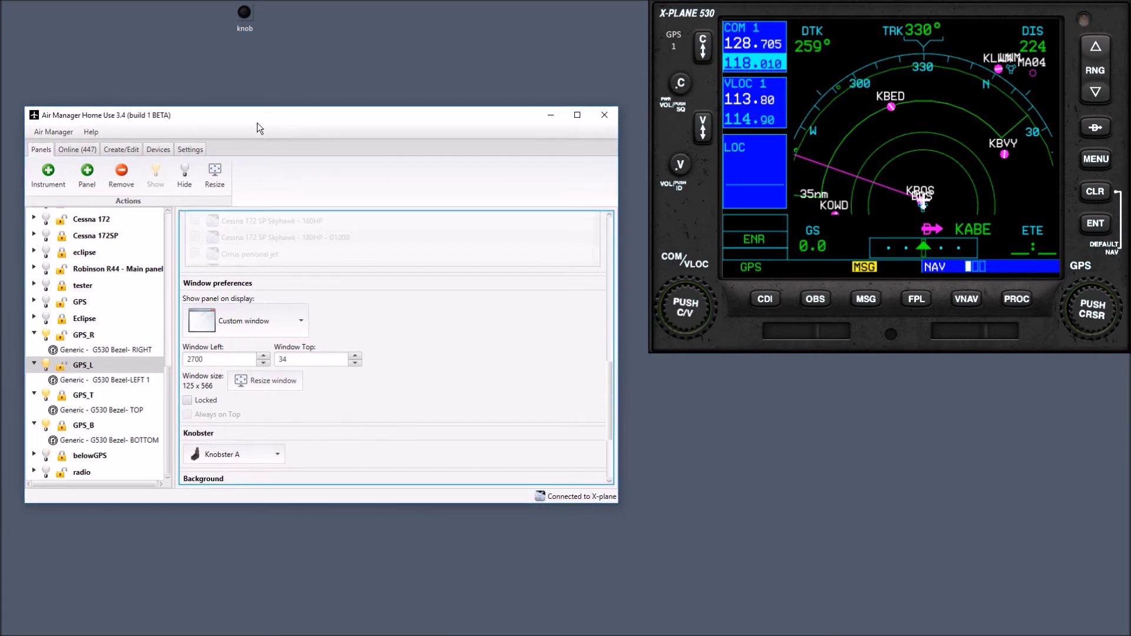
left_click(95, 395)
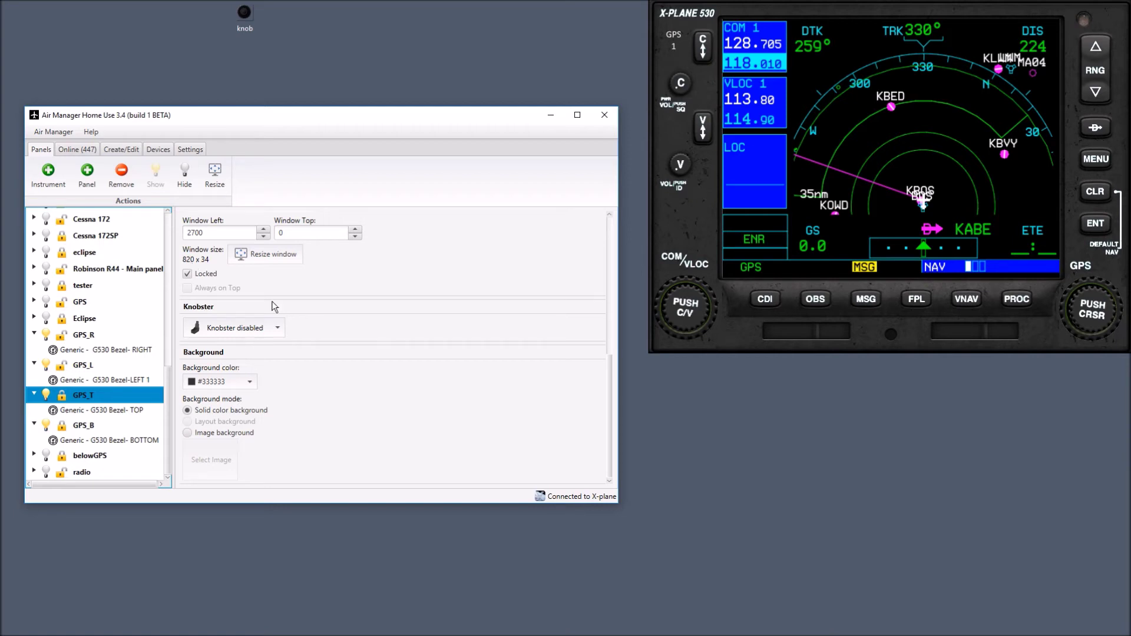
left_click(266, 261)
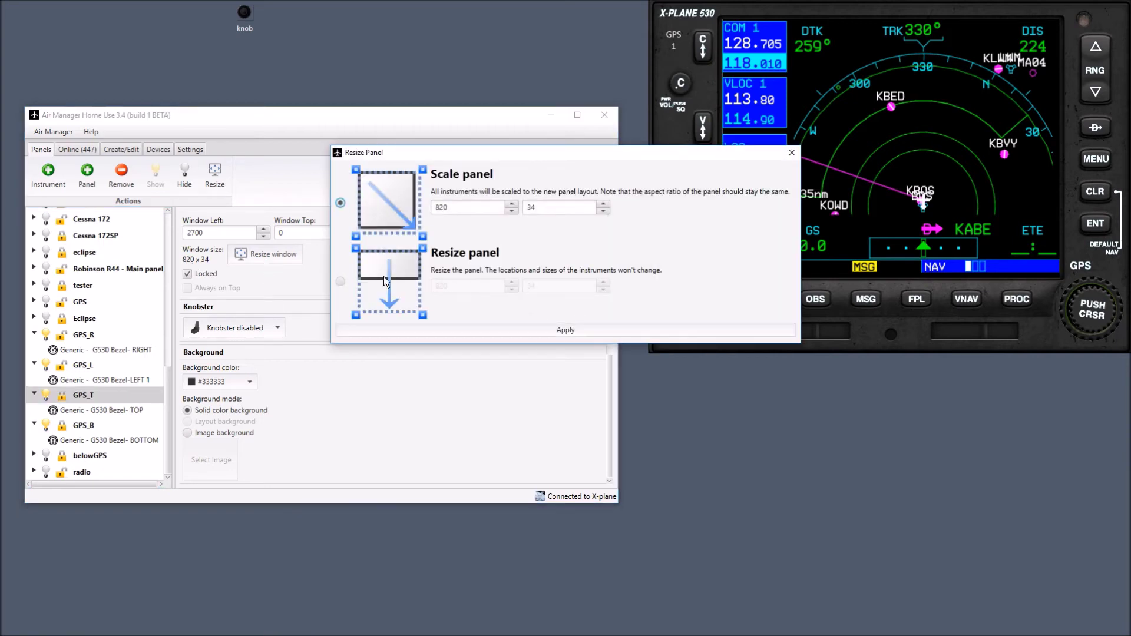
double_click(469, 211)
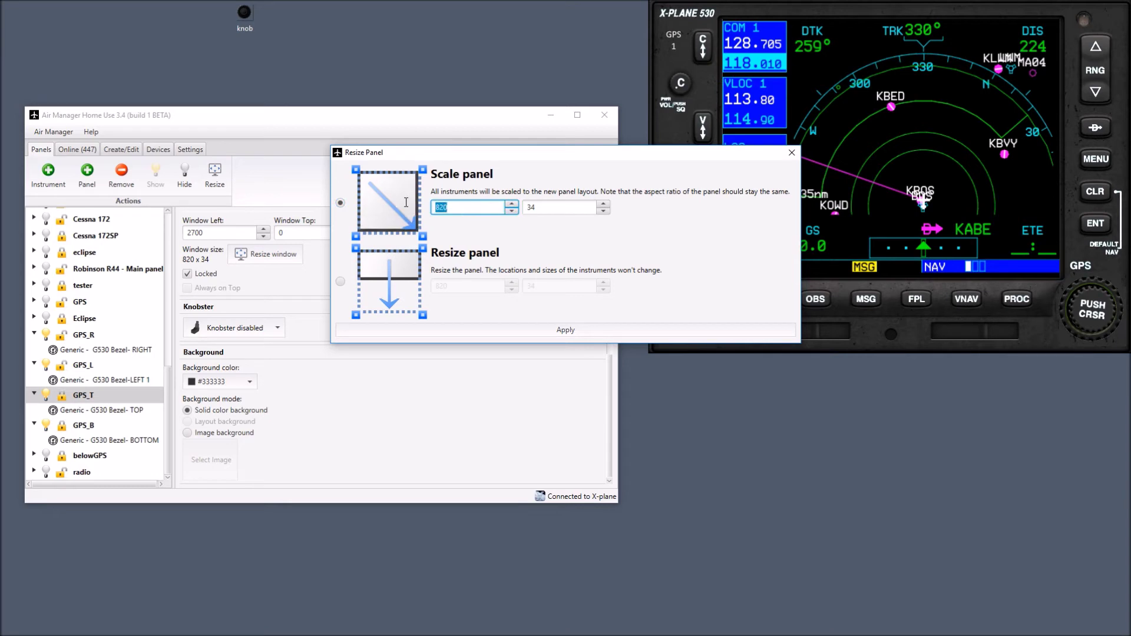
type("500")
double_click(561, 207)
type("20")
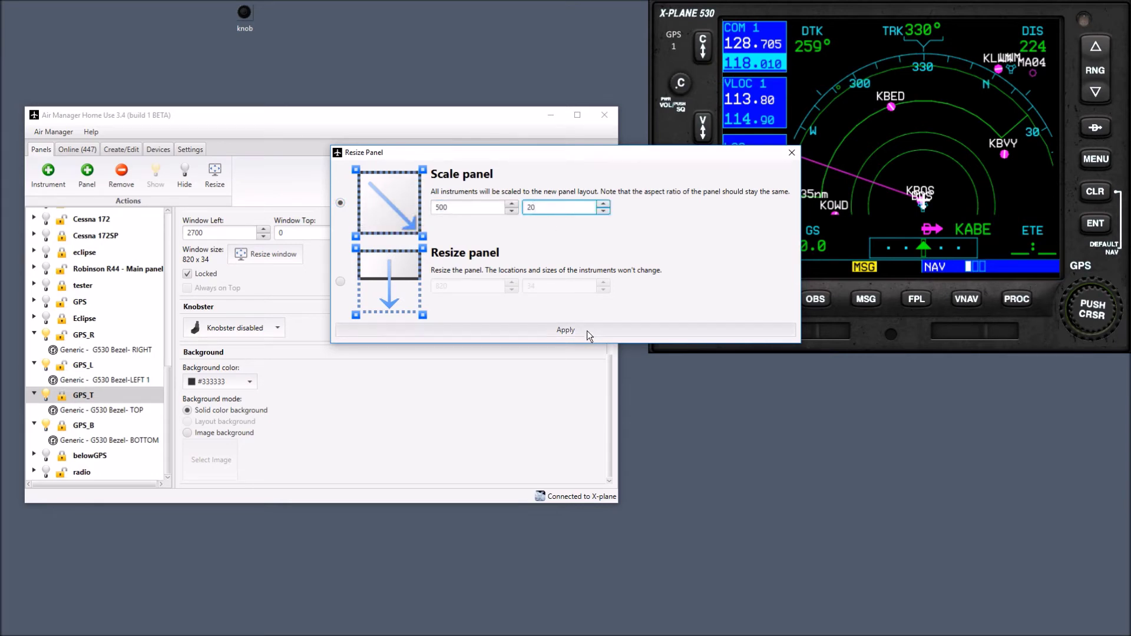
left_click(588, 330)
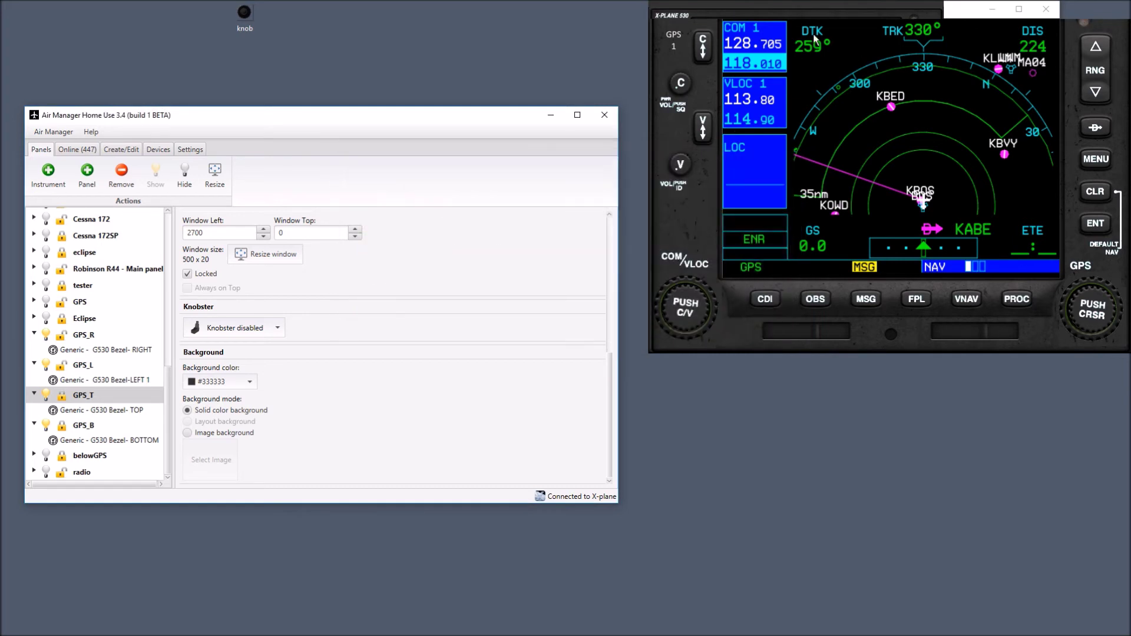
- Show GPS_B's window settings and move the X-Plane GPS pop-out slightly lower
left_click(861, 11)
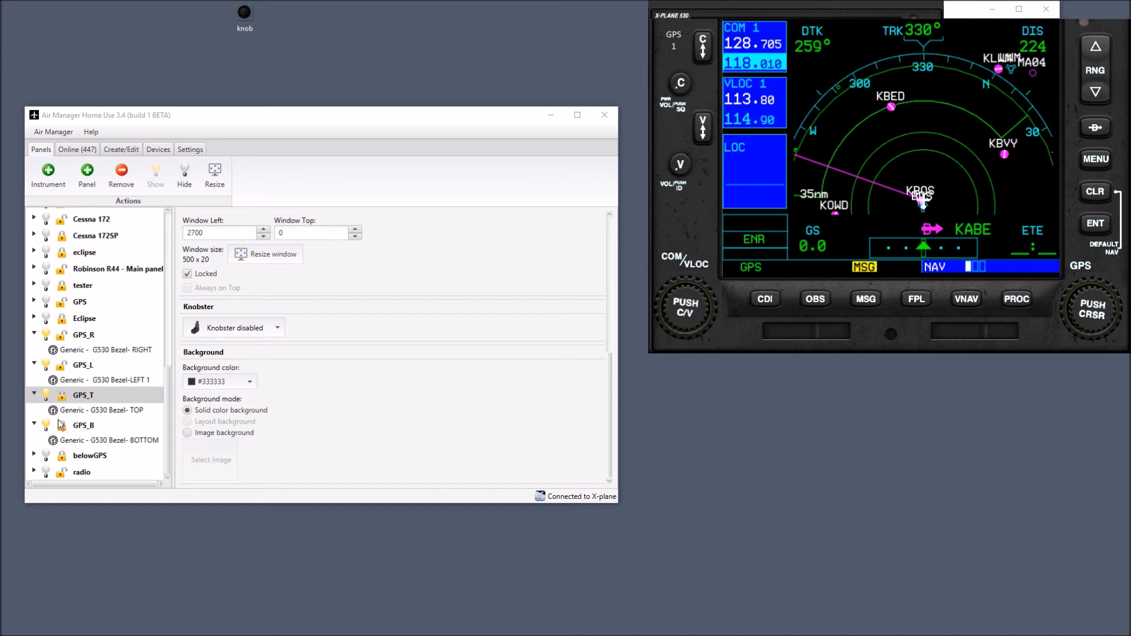
left_click(62, 397)
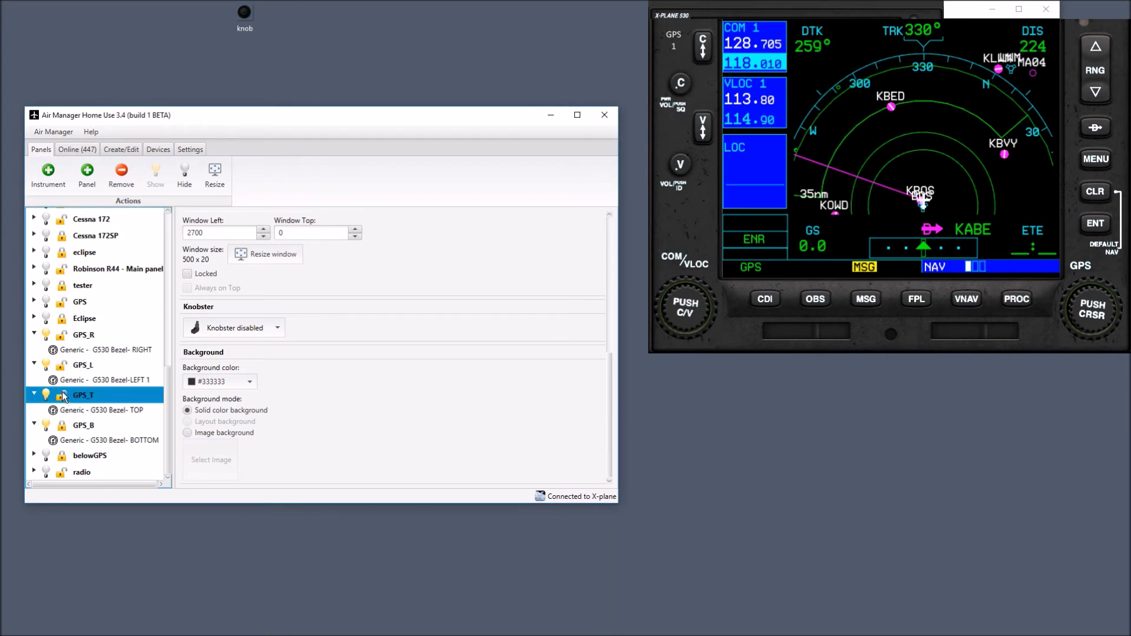
left_click(64, 426)
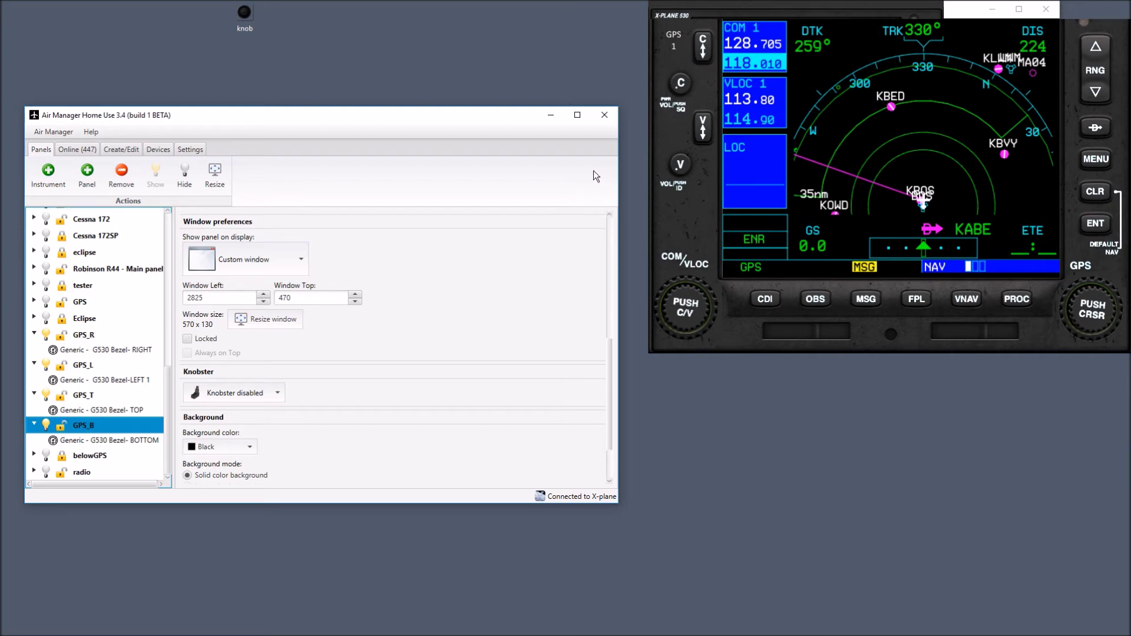
left_click(741, 8)
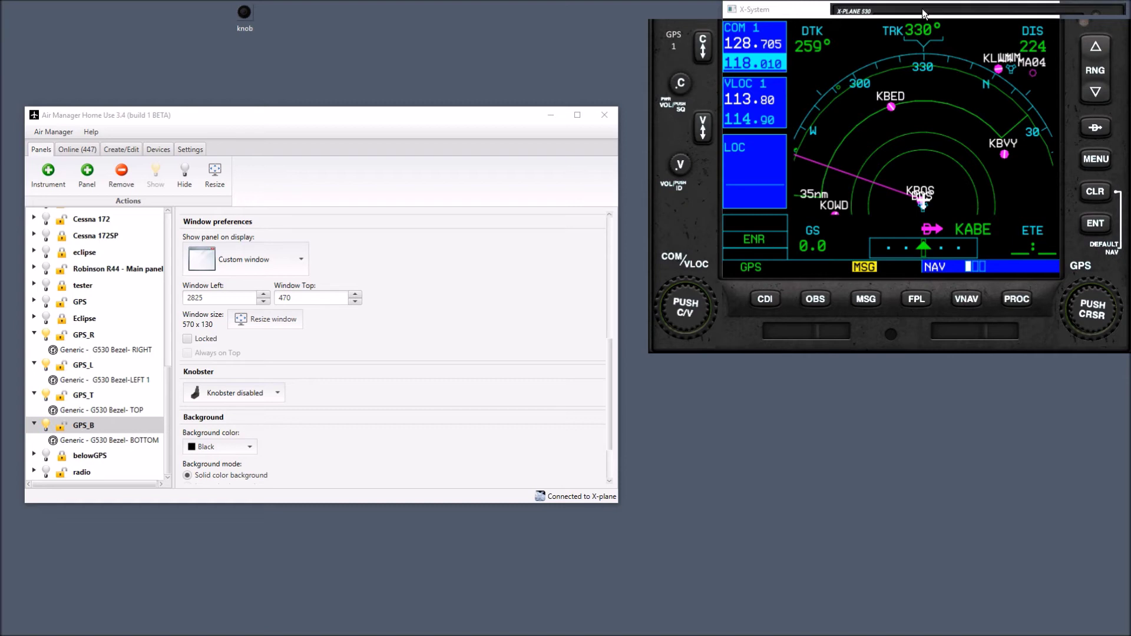
left_click_drag(927, 4, 927, 11)
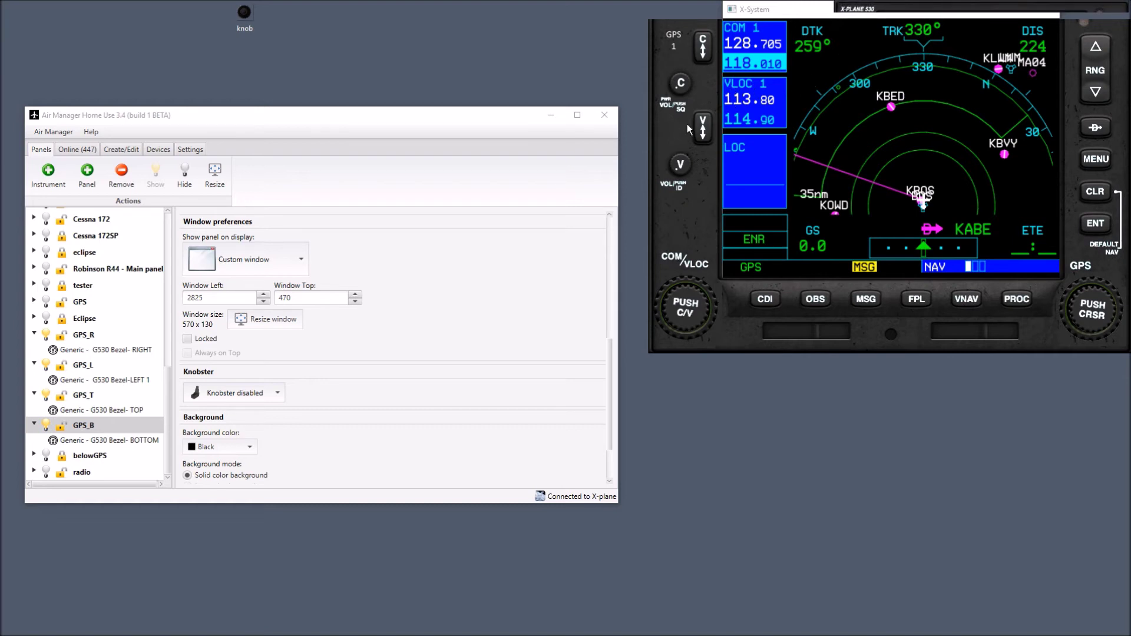
- Open the Resize window scale options for the GPS_L panel
left_click(85, 366)
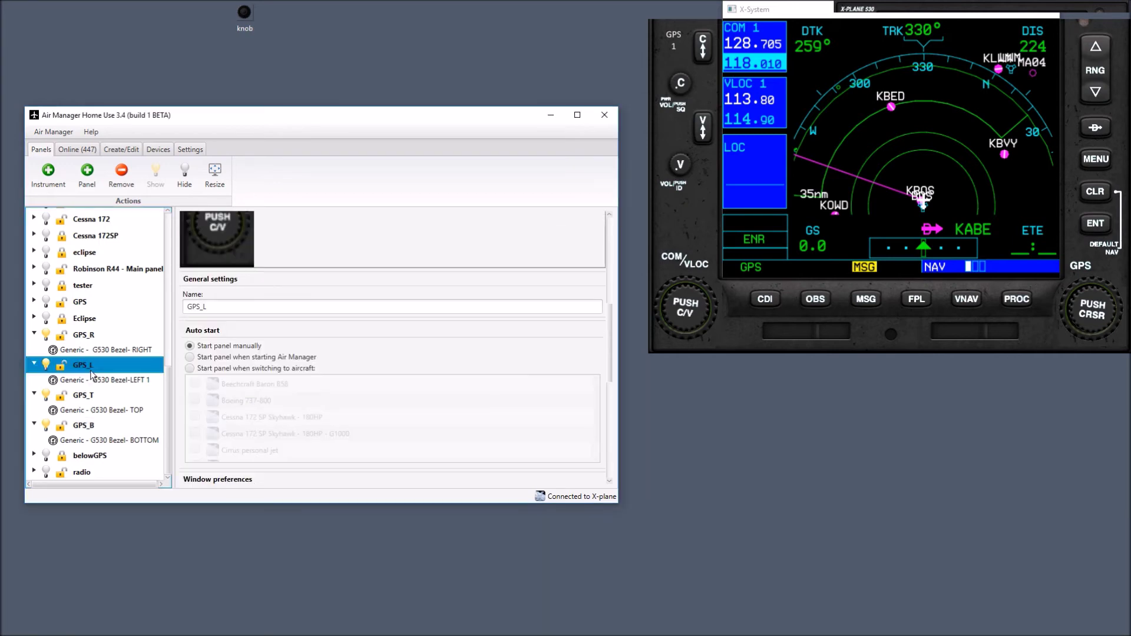
scroll(218, 380, "down", 8)
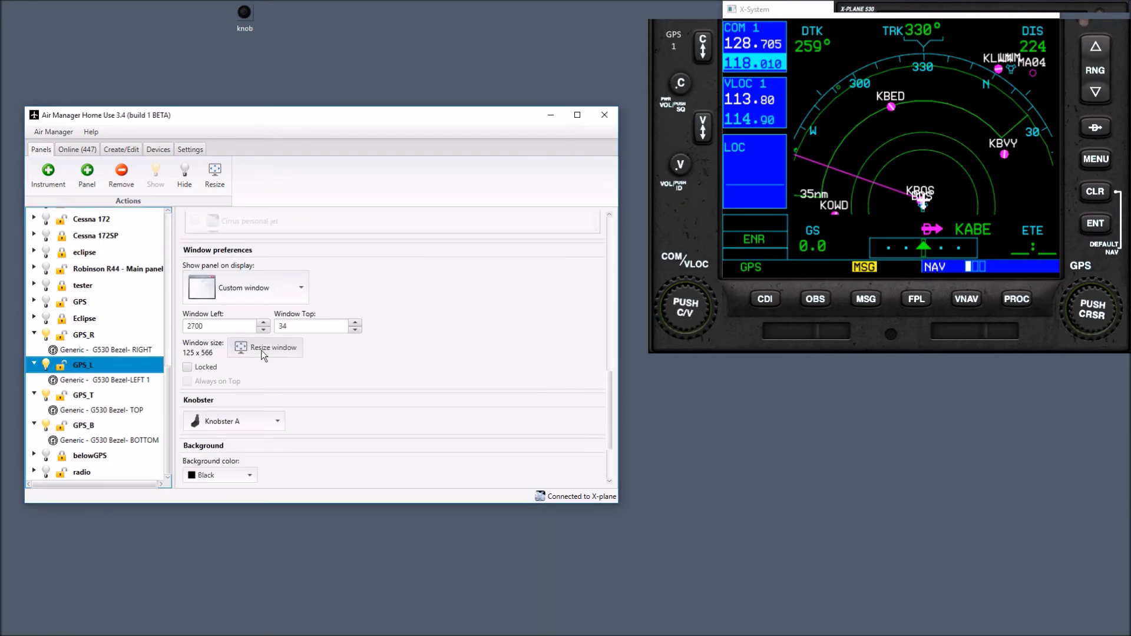
left_click(262, 350)
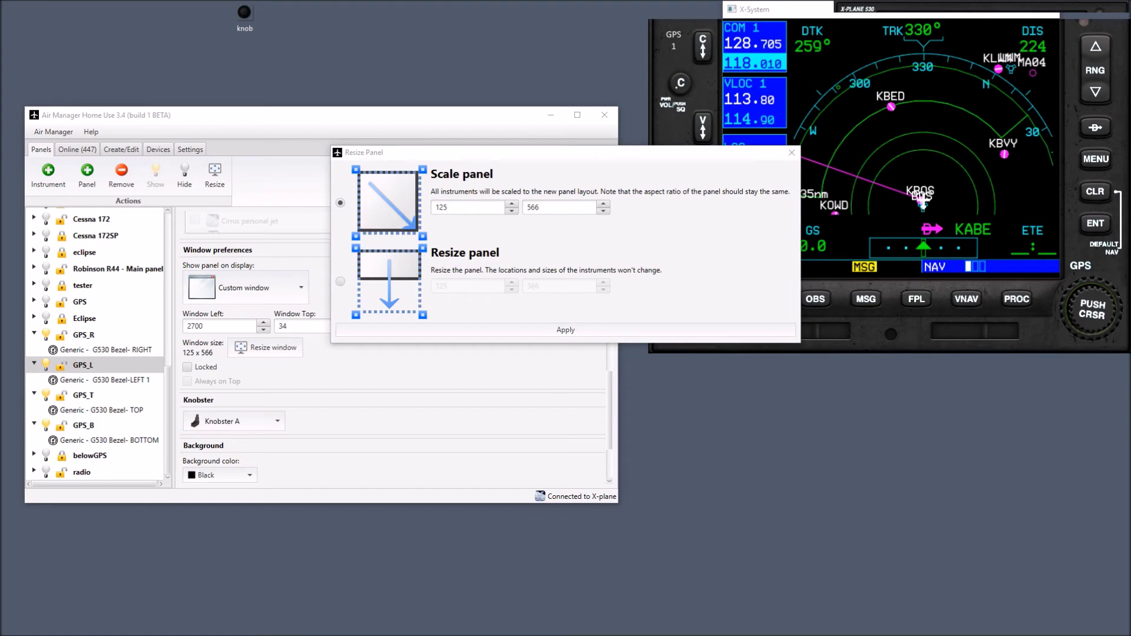
- Use Calculator to compute 500 ÷ 820 × 125, giving a new width of about 76
key("XF86Calculator")
left_click_drag(589, 366, 198, 294)
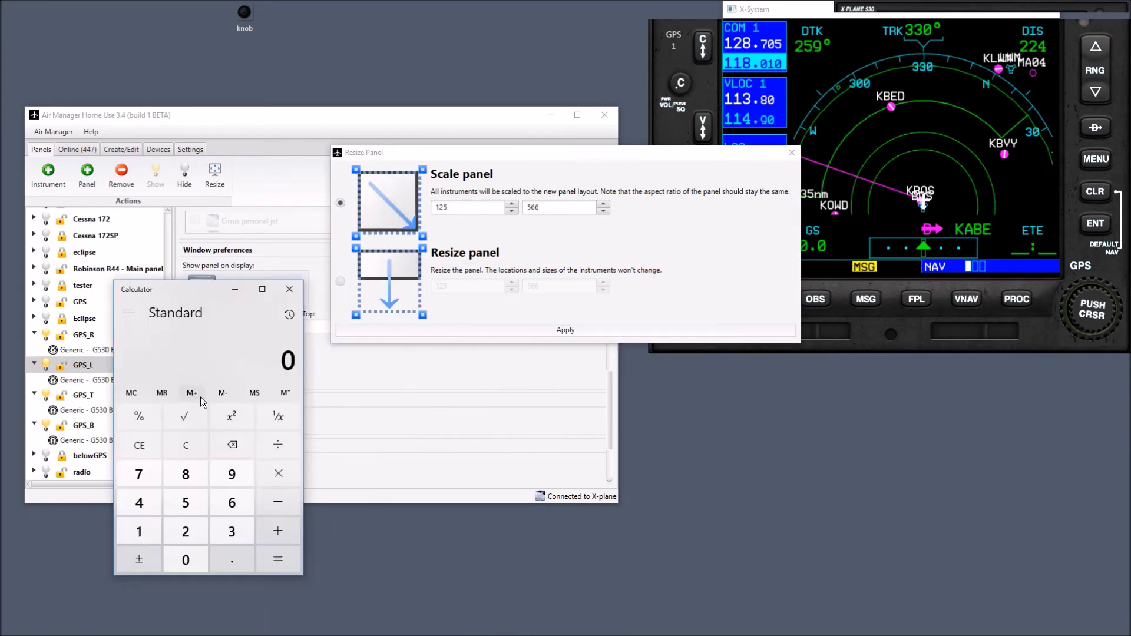
left_click(200, 500)
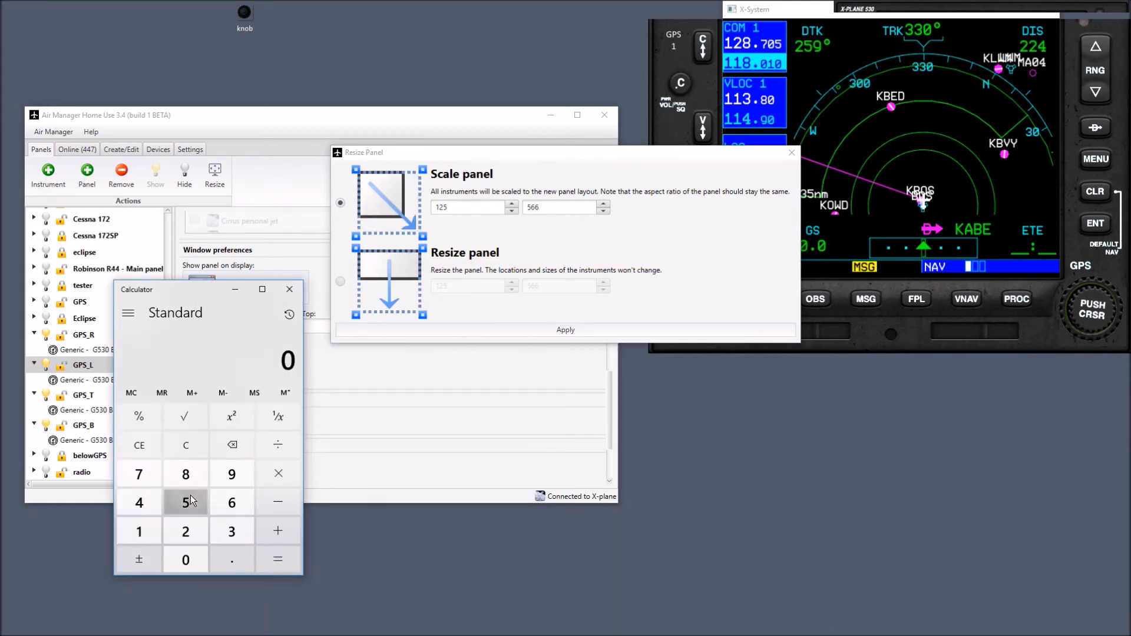
left_click(185, 560)
left_click(185, 560)
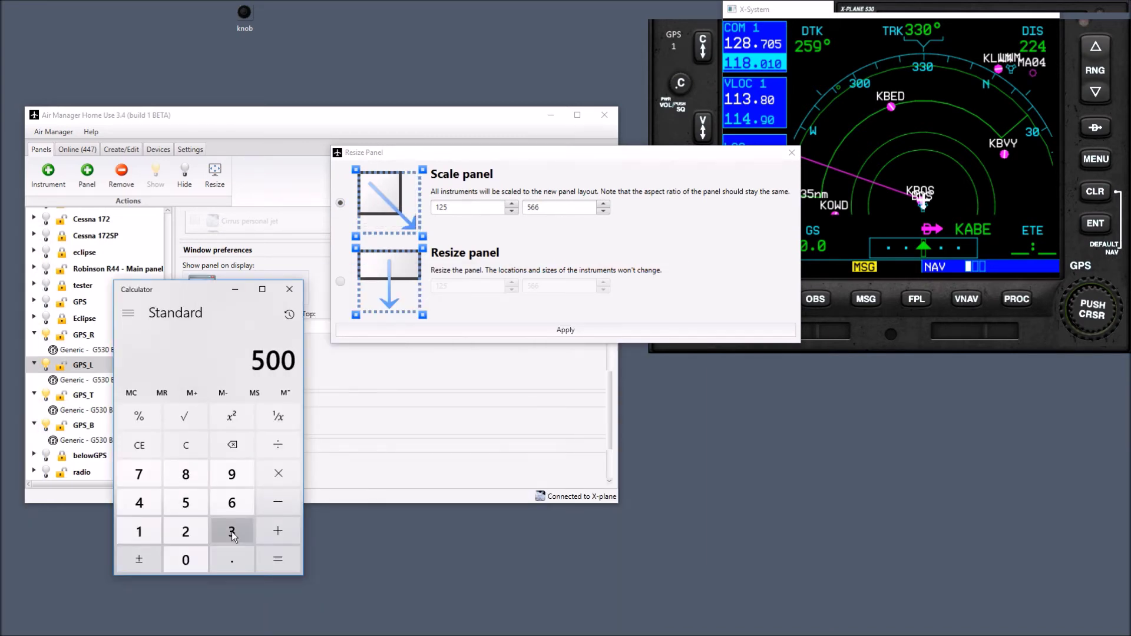
left_click(278, 452)
left_click(186, 476)
left_click(186, 532)
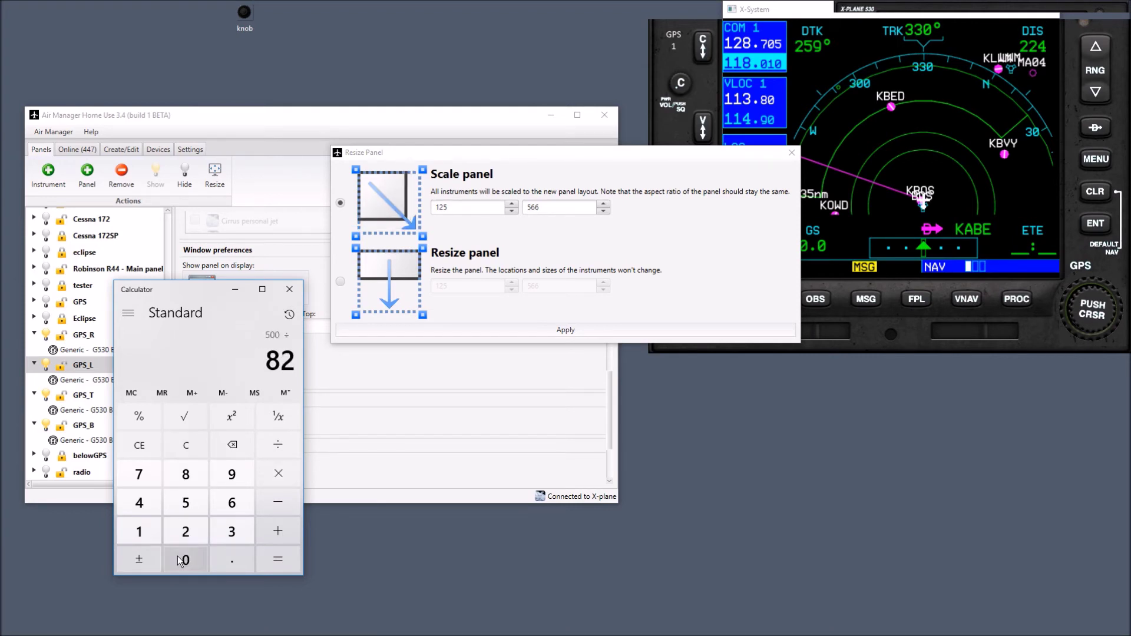
left_click(181, 560)
left_click(275, 564)
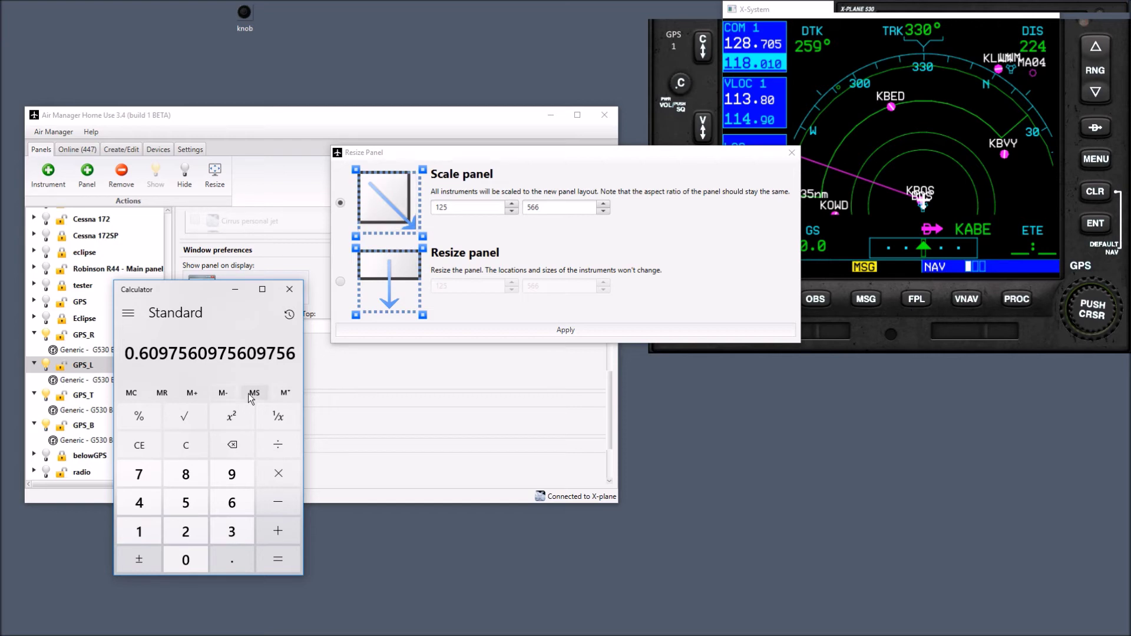
left_click(278, 473)
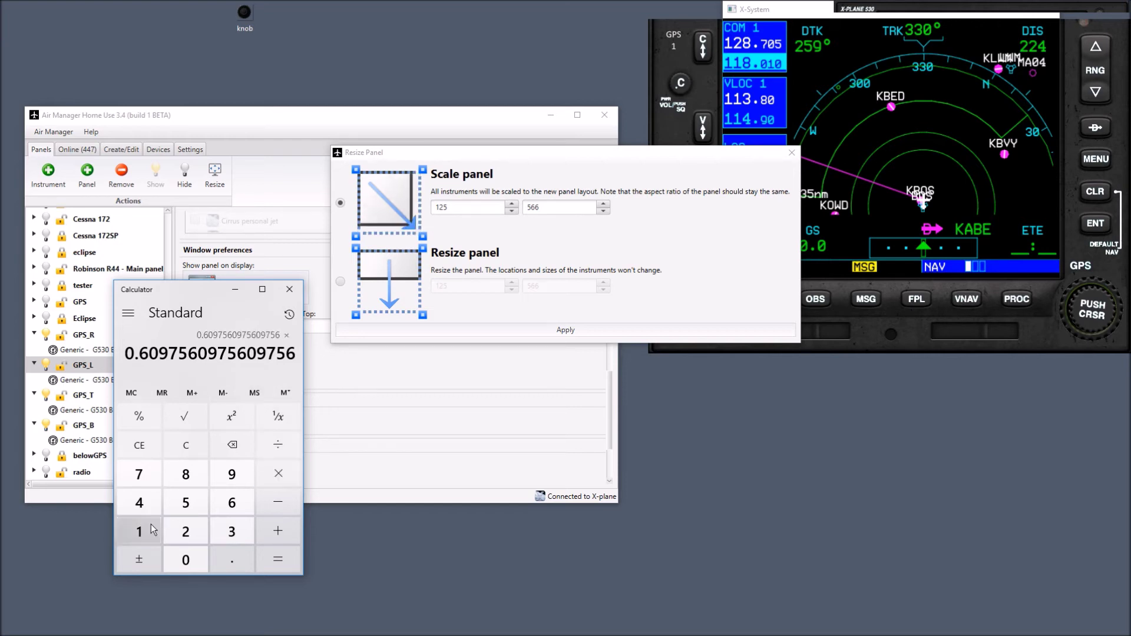
left_click(139, 532)
left_click(184, 534)
left_click(192, 504)
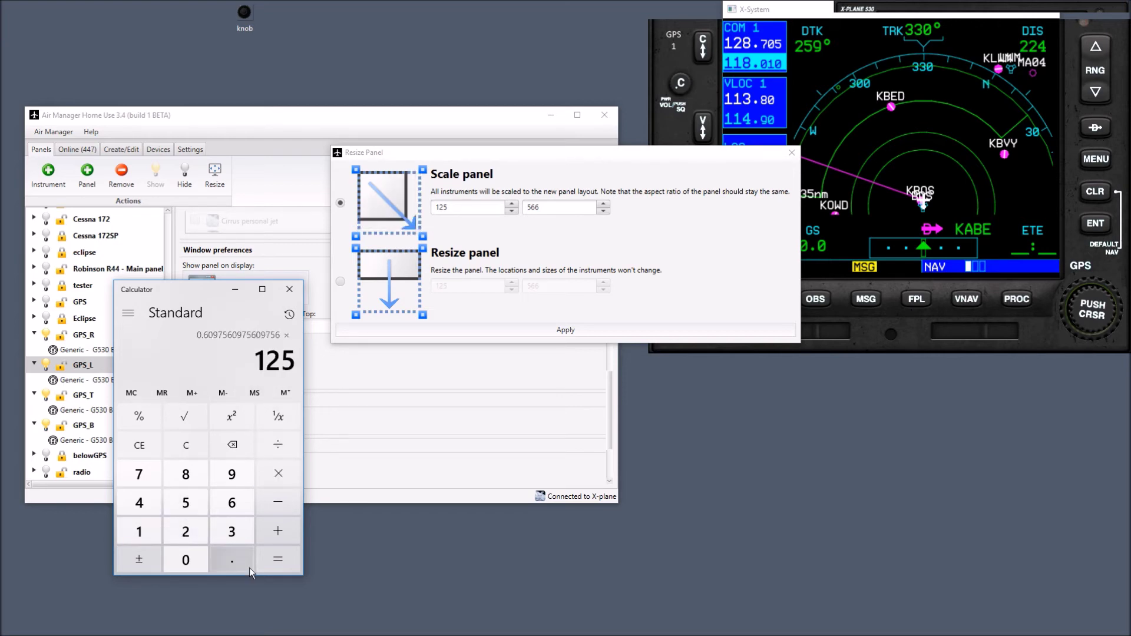
left_click(267, 556)
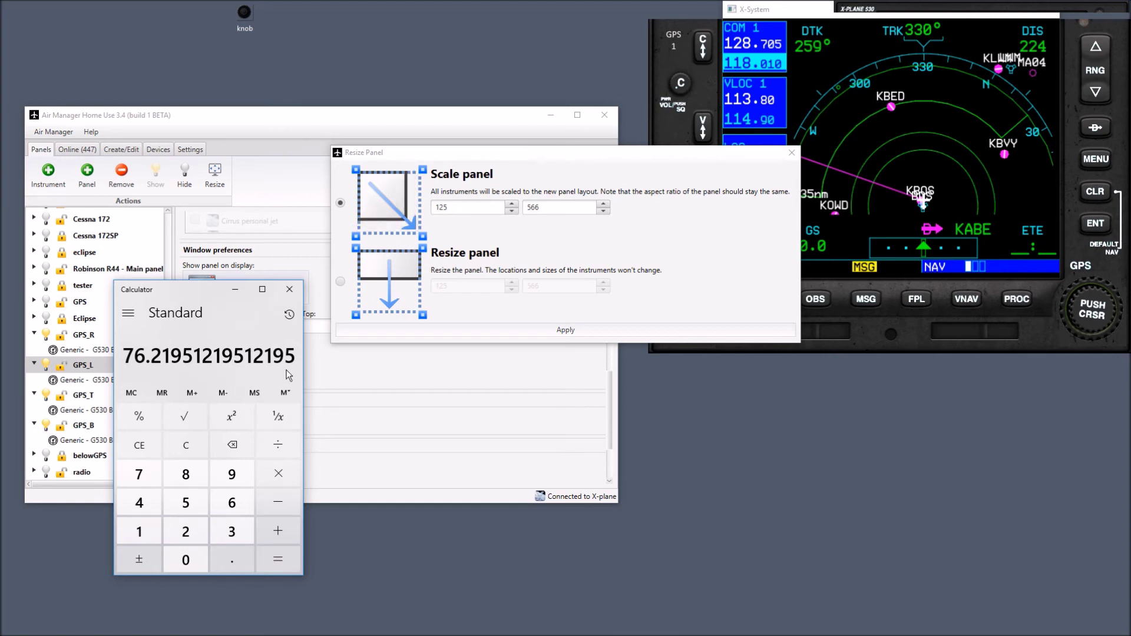
- Scale GPS_L to 76 x 344 and place it over the GPS pop-out
left_click(419, 211)
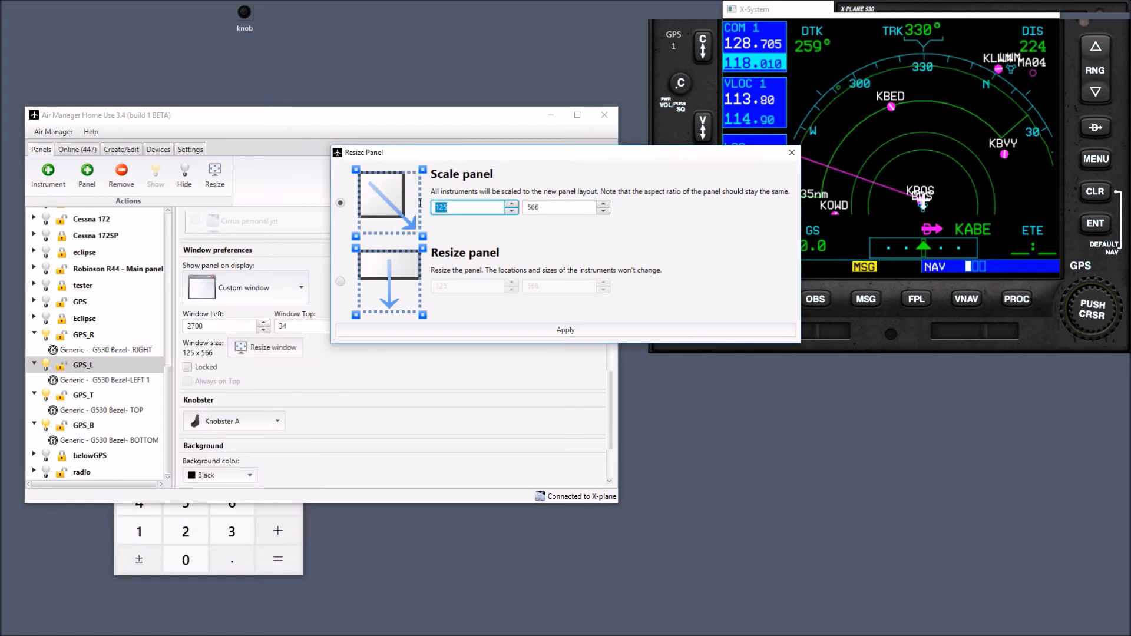
type("76")
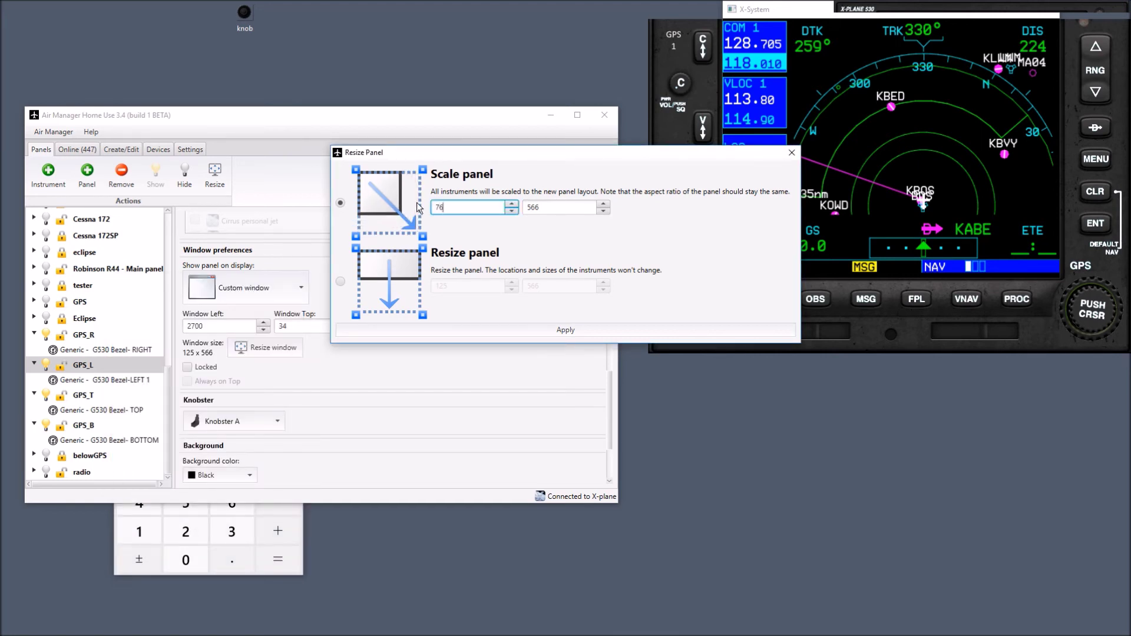
key("Tab")
type("344")
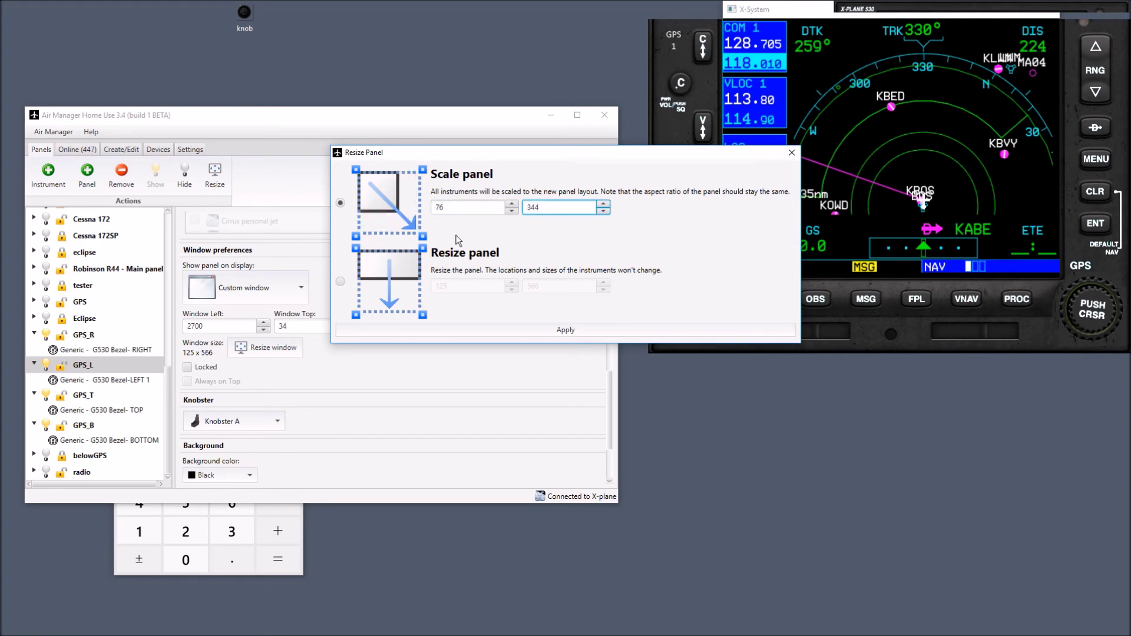
left_click(561, 330)
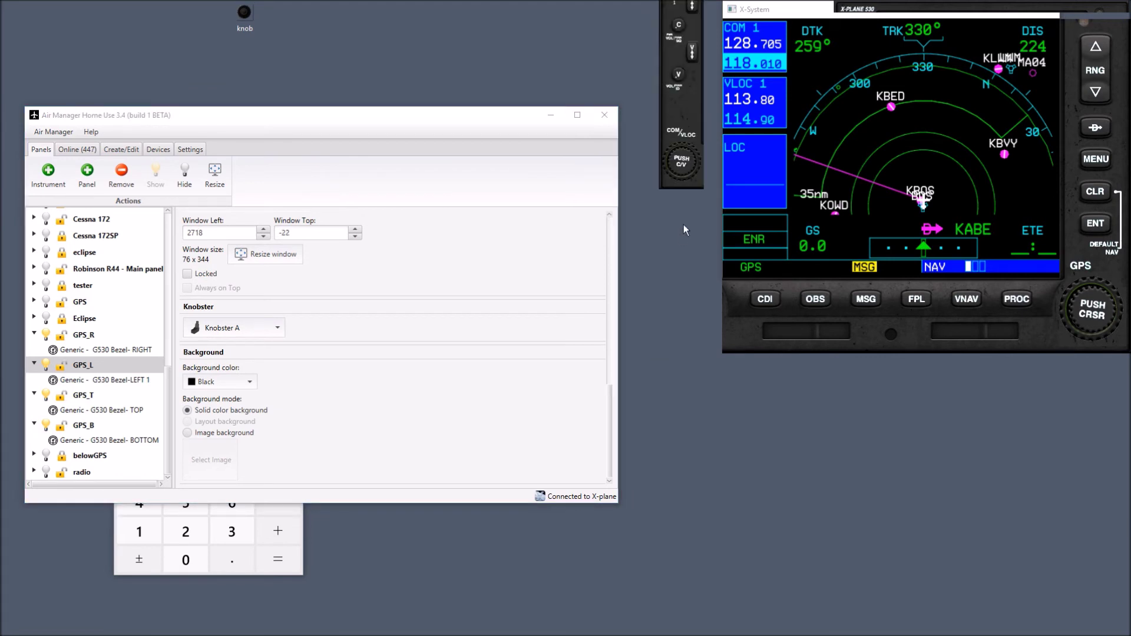
left_click_drag(698, 93, 866, 128)
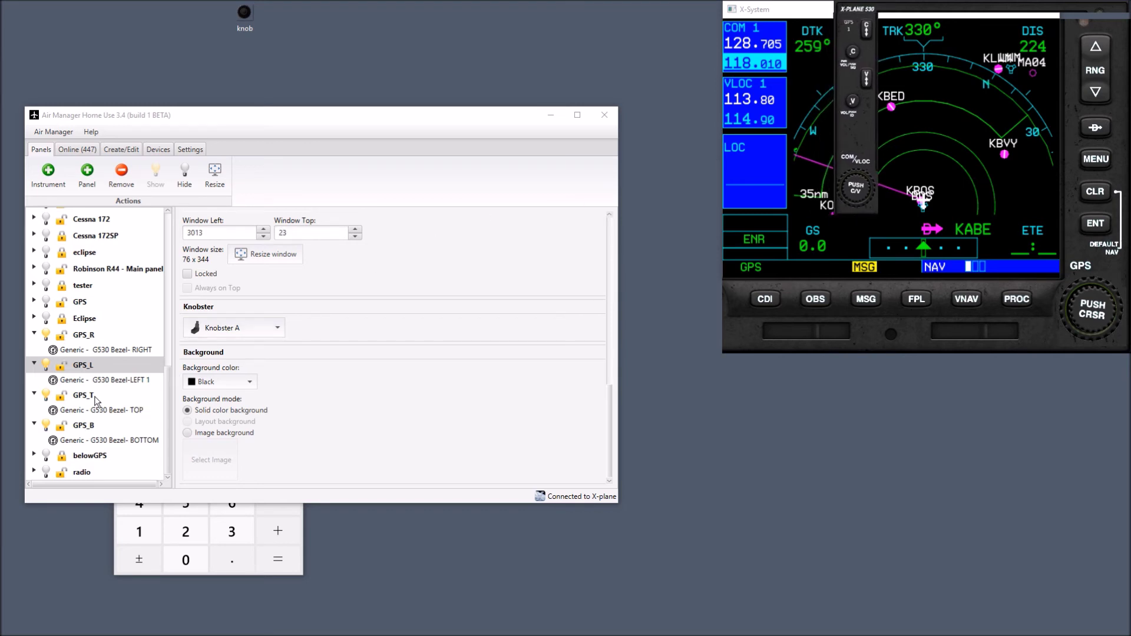
- Scale the GPS_R right bezel panel to 76 x 344
left_click(87, 337)
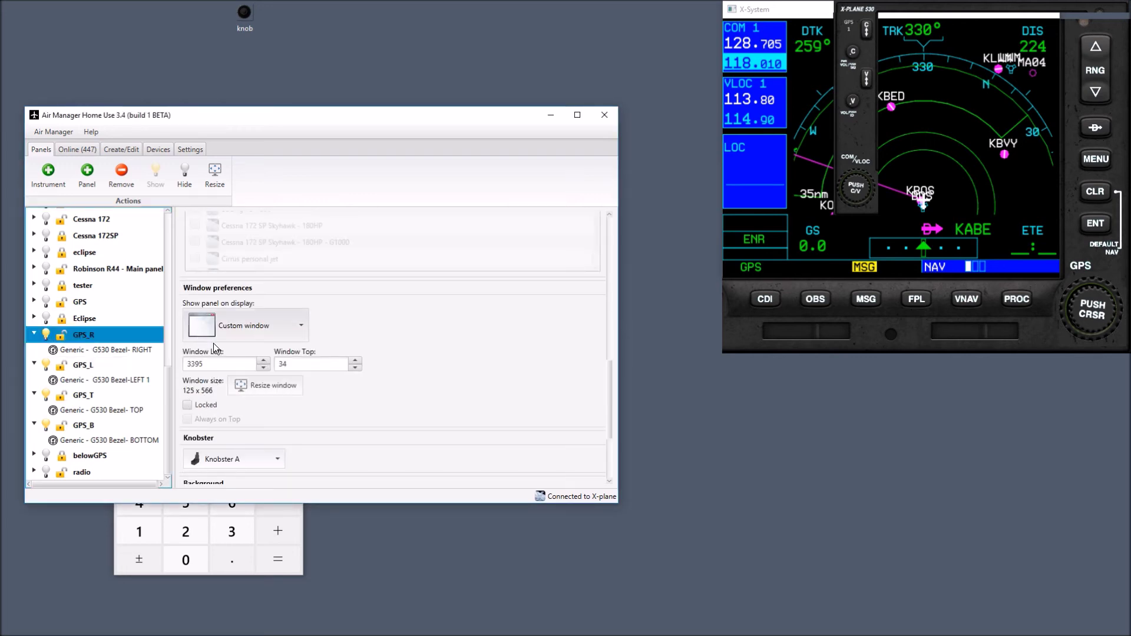
left_click(262, 387)
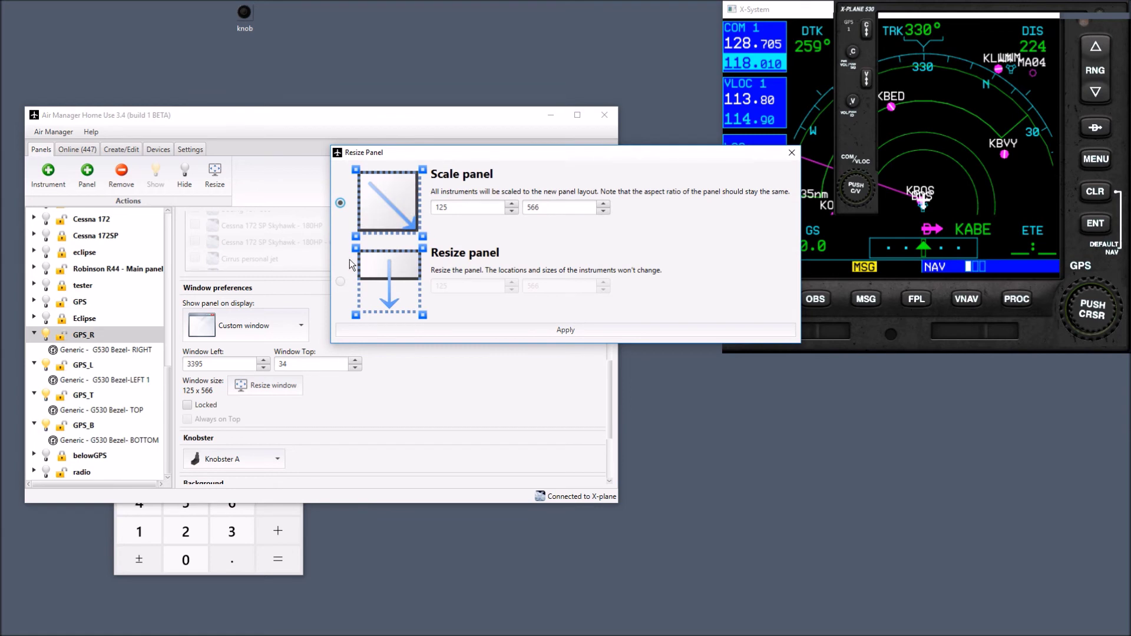
double_click(477, 206)
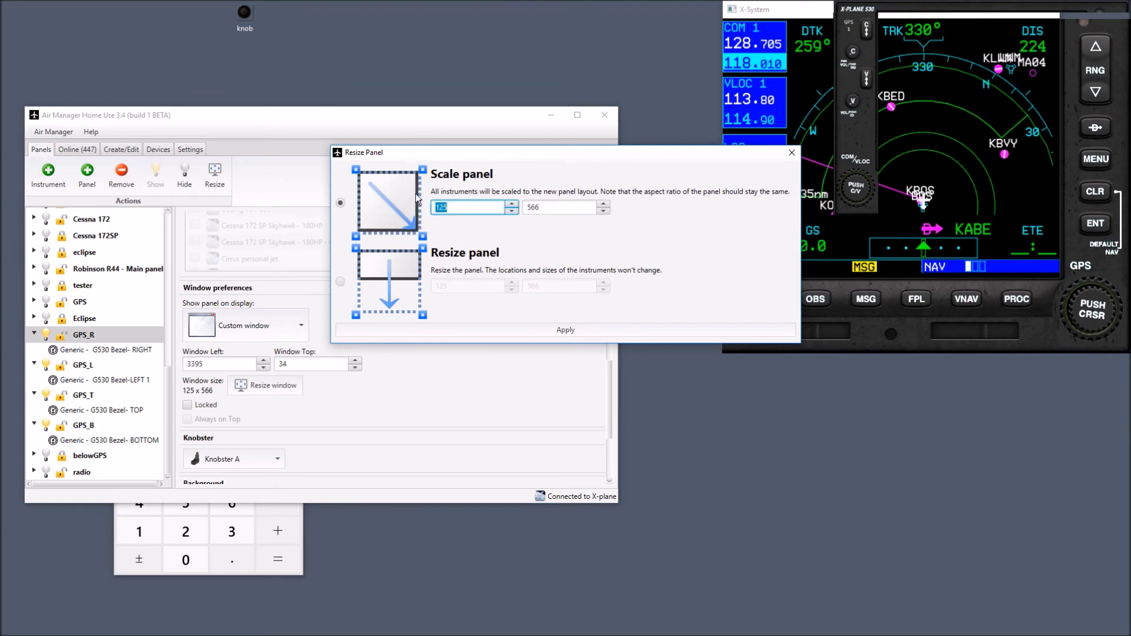
type("76")
key("Tab")
left_click(540, 330)
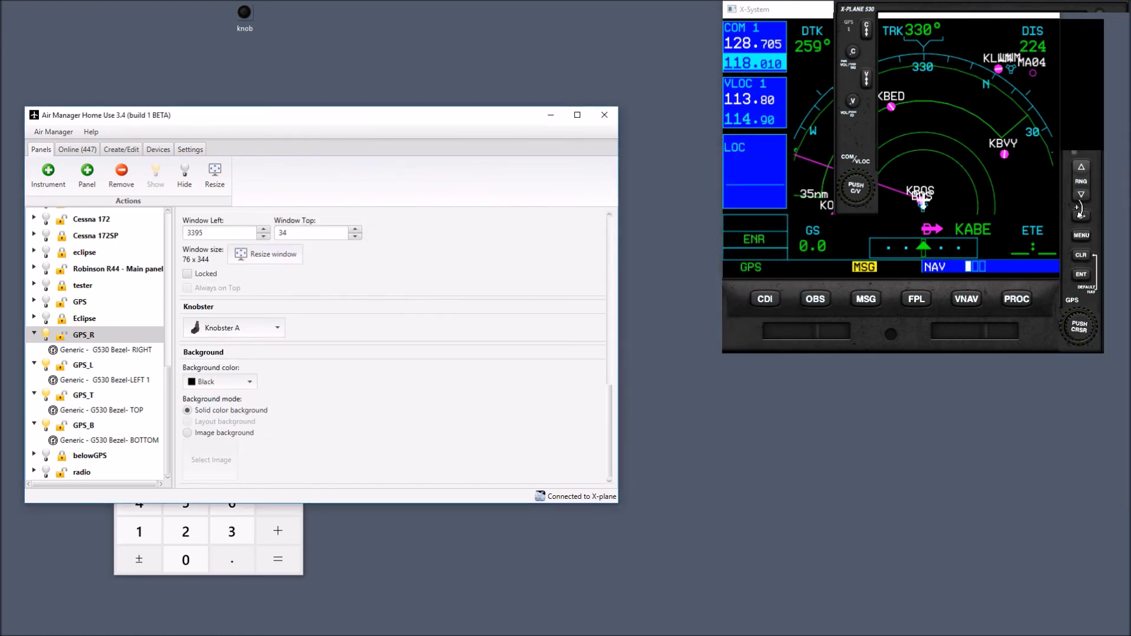
- Position the right bezel piece beside the GPS screen at left 3437, top 23
left_click_drag(1070, 215, 1068, 166)
left_click_drag(1064, 125, 1090, 151)
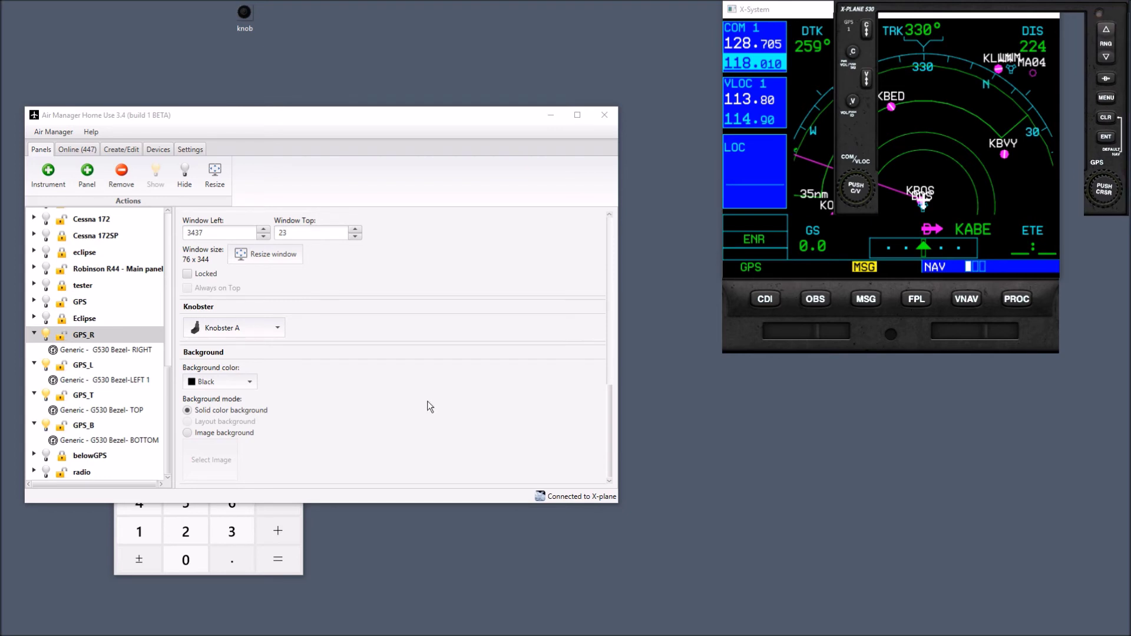
left_click(94, 426)
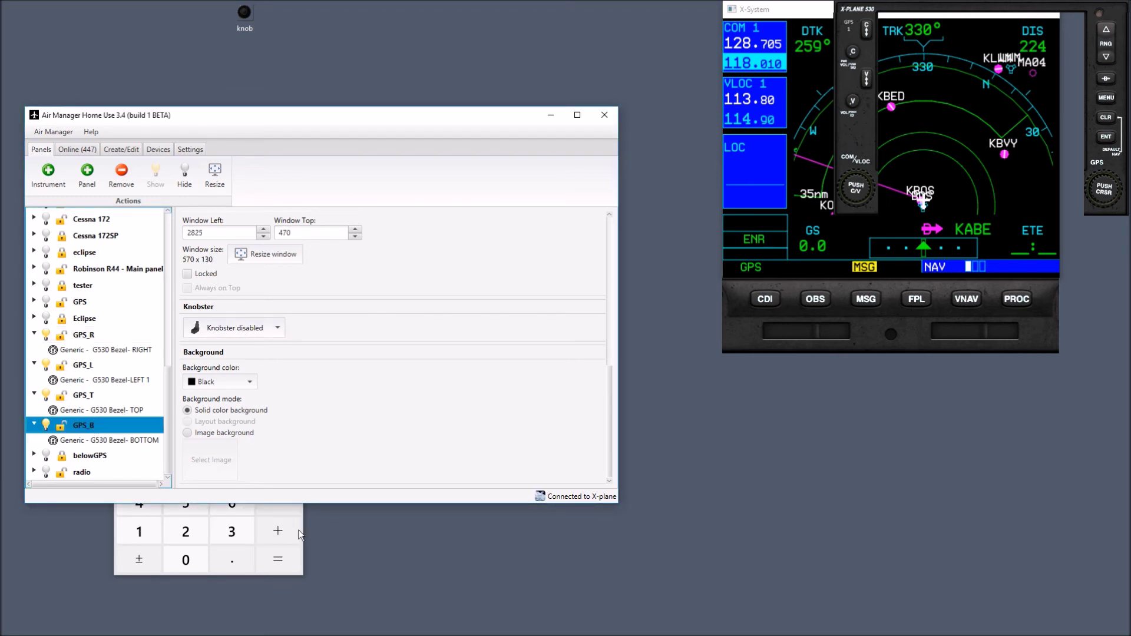
- In Calculator, multiply the 570 width by the 0.6098 scale factor to get 347.56
left_click(117, 554)
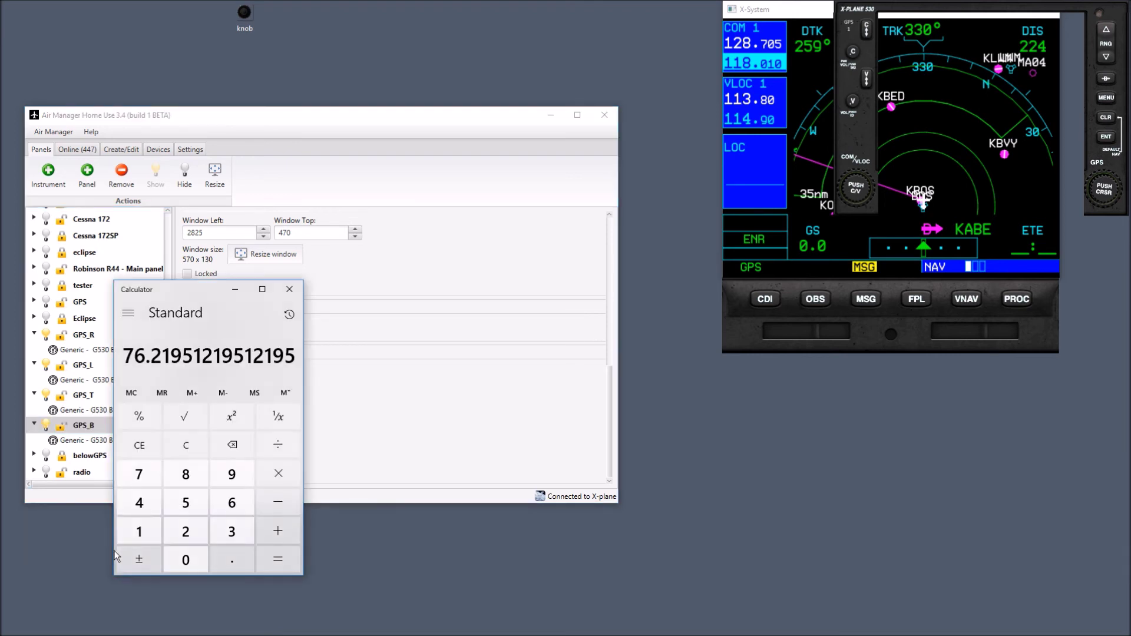
left_click(184, 449)
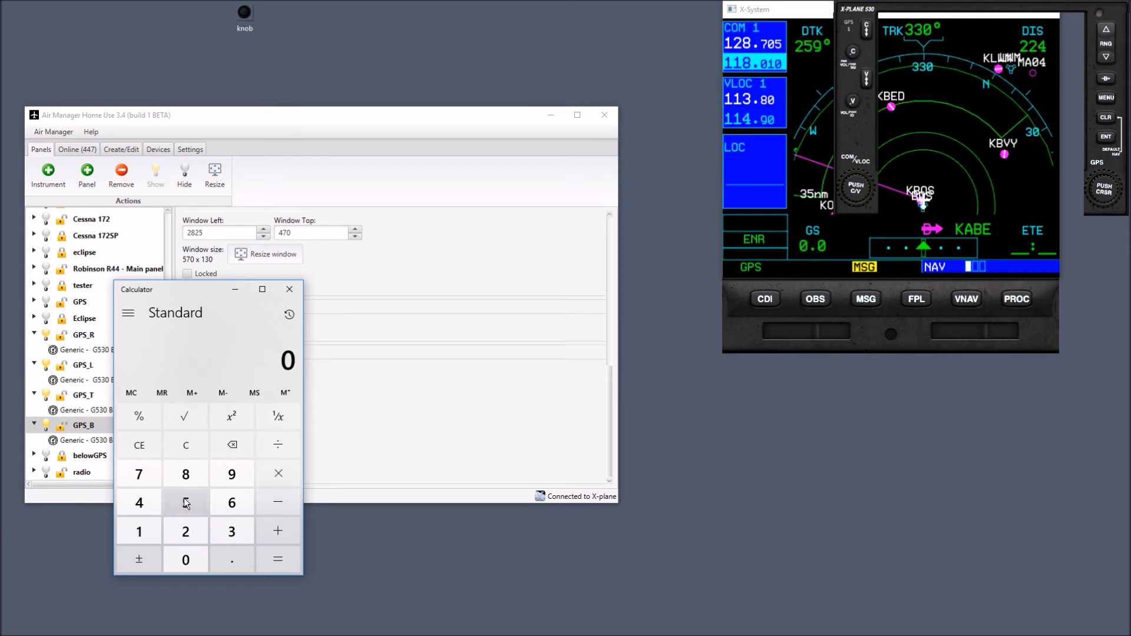
left_click(184, 502)
left_click(153, 477)
left_click(179, 561)
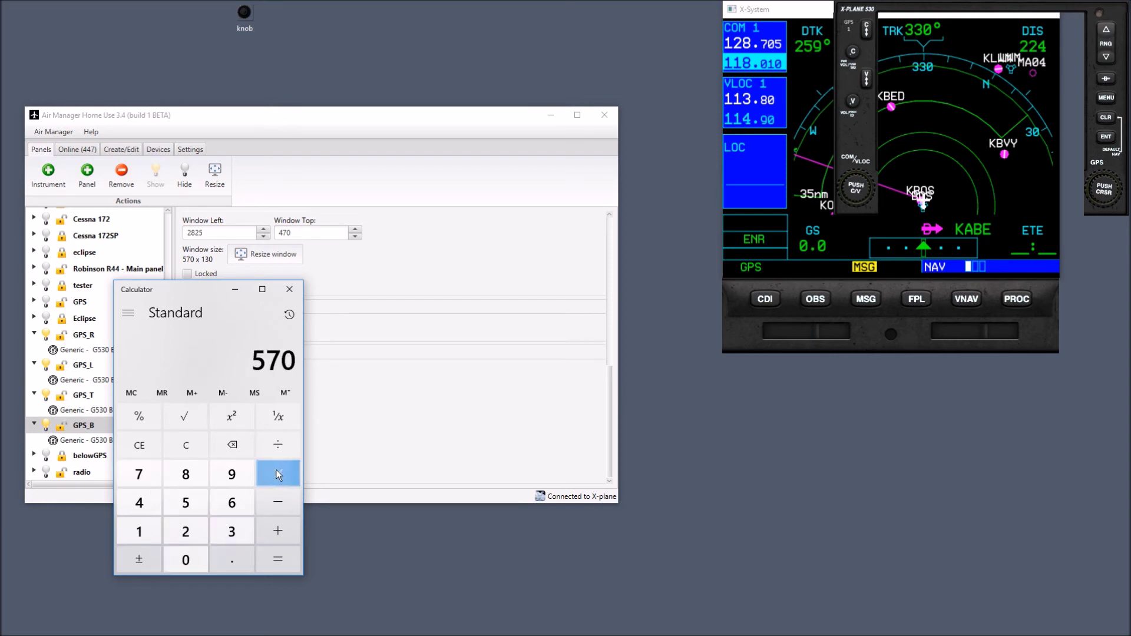
left_click(278, 472)
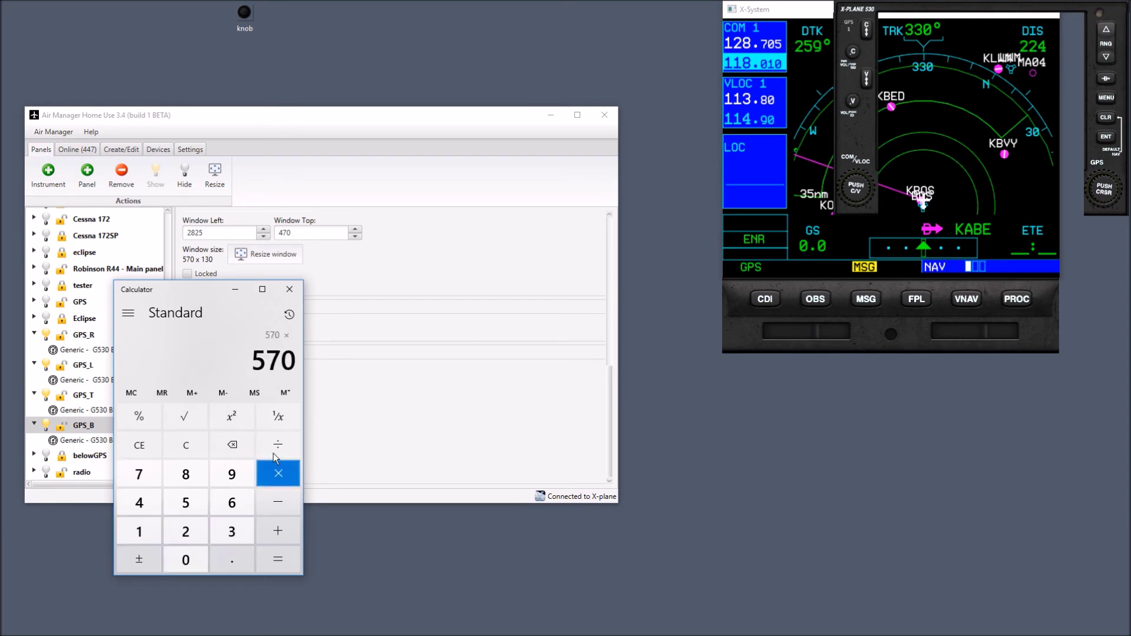
left_click(172, 397)
left_click(268, 558)
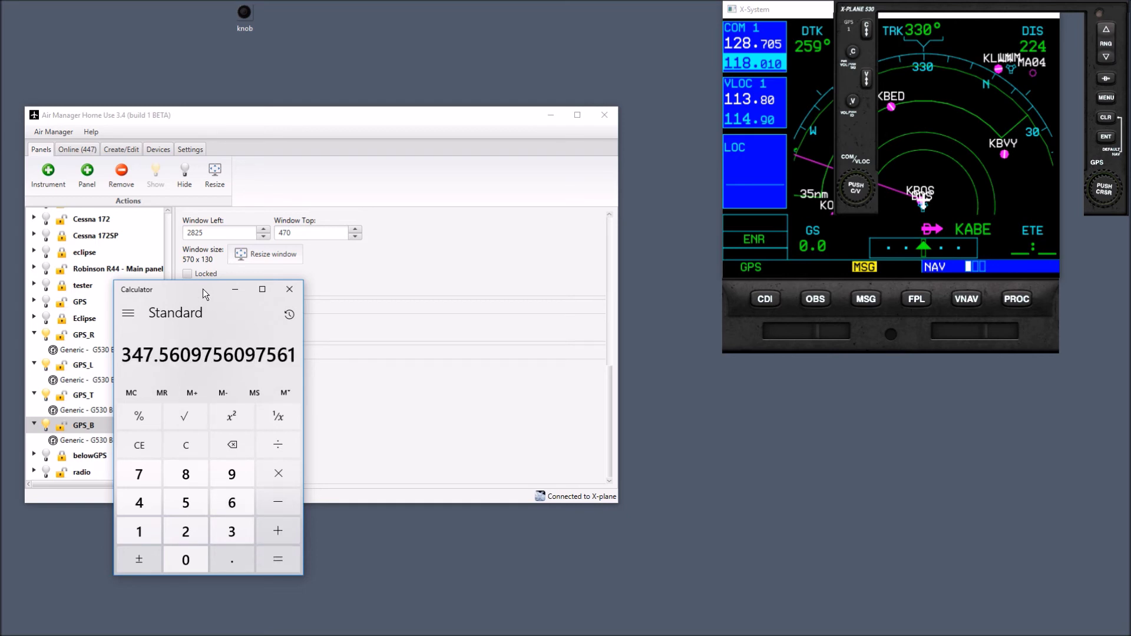
left_click_drag(203, 288, 201, 493)
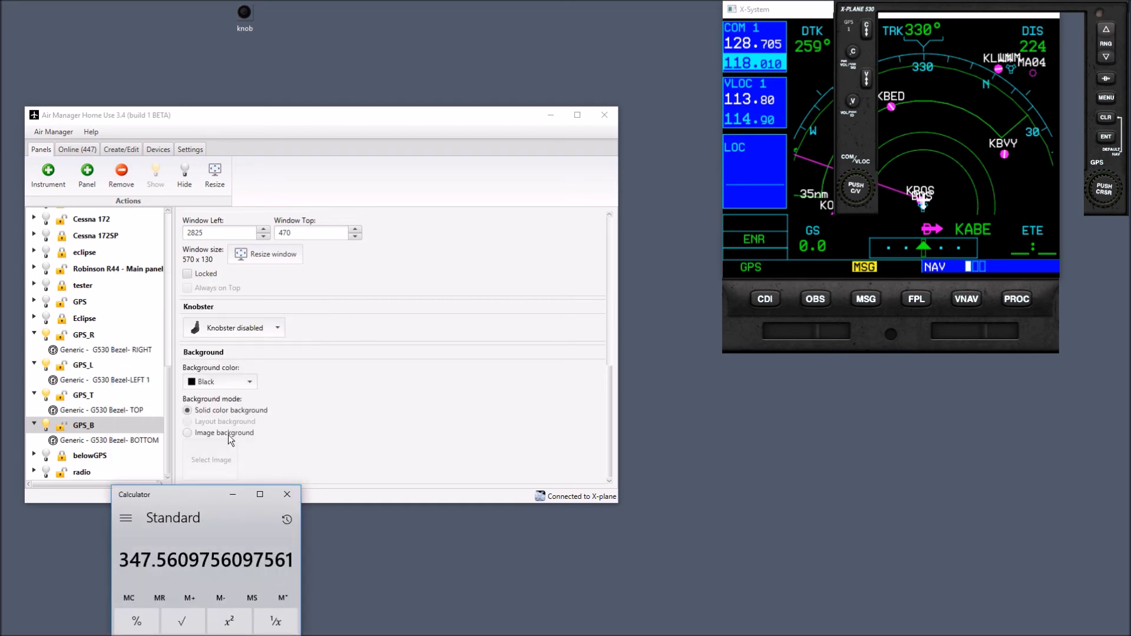
- Resize the GPS_B panel to width 348, giving 348 x 79
left_click(250, 256)
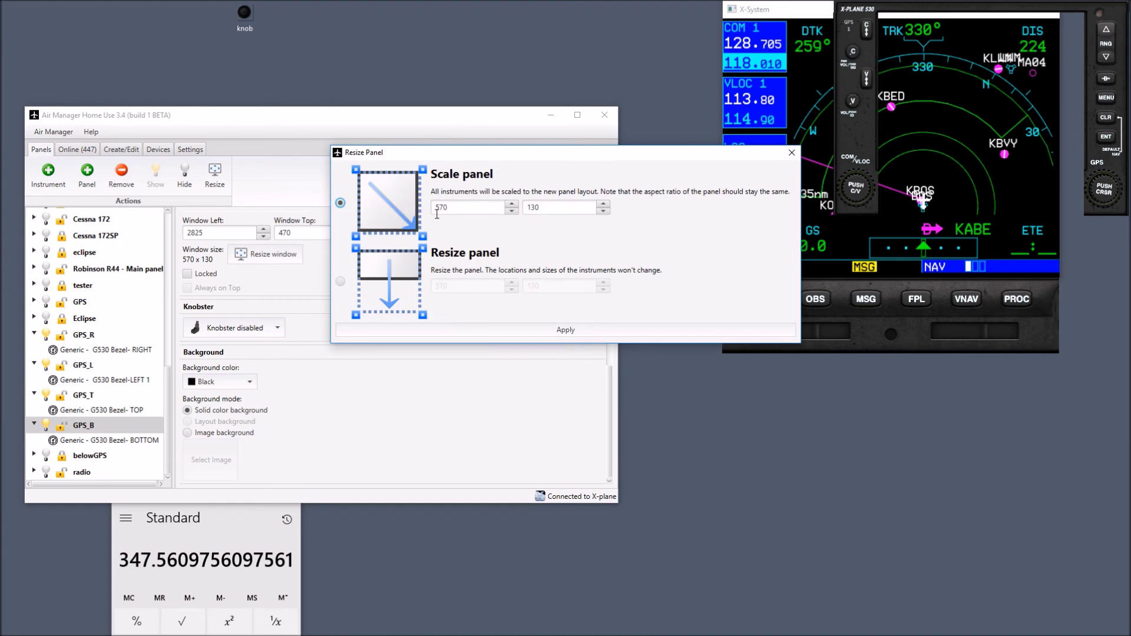
double_click(462, 206)
type("348")
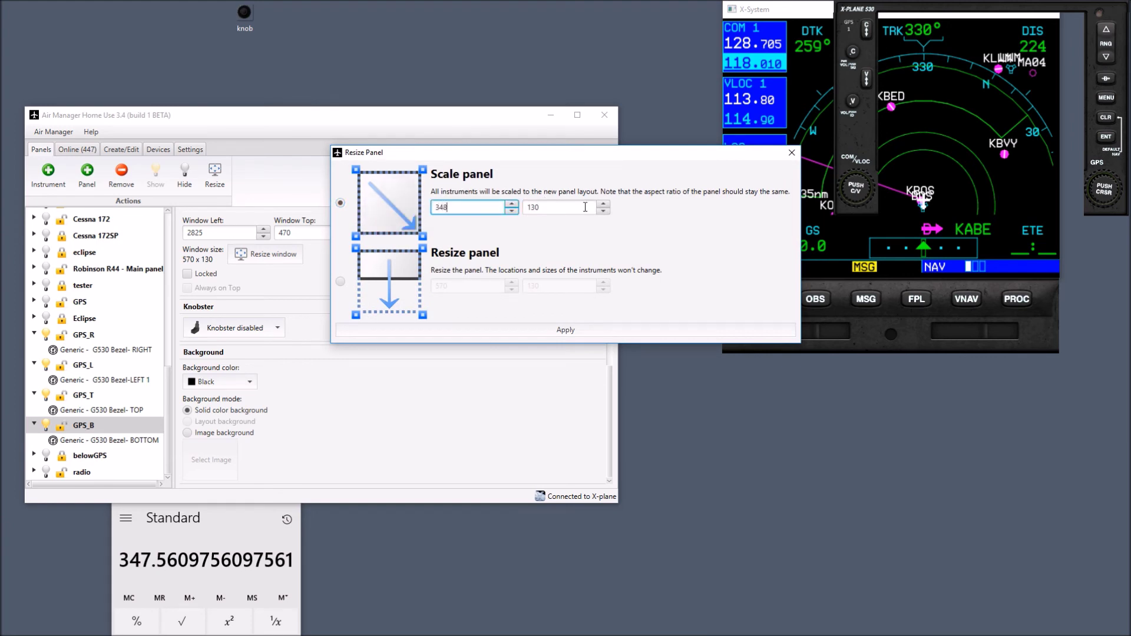
left_click(563, 211)
left_click(563, 330)
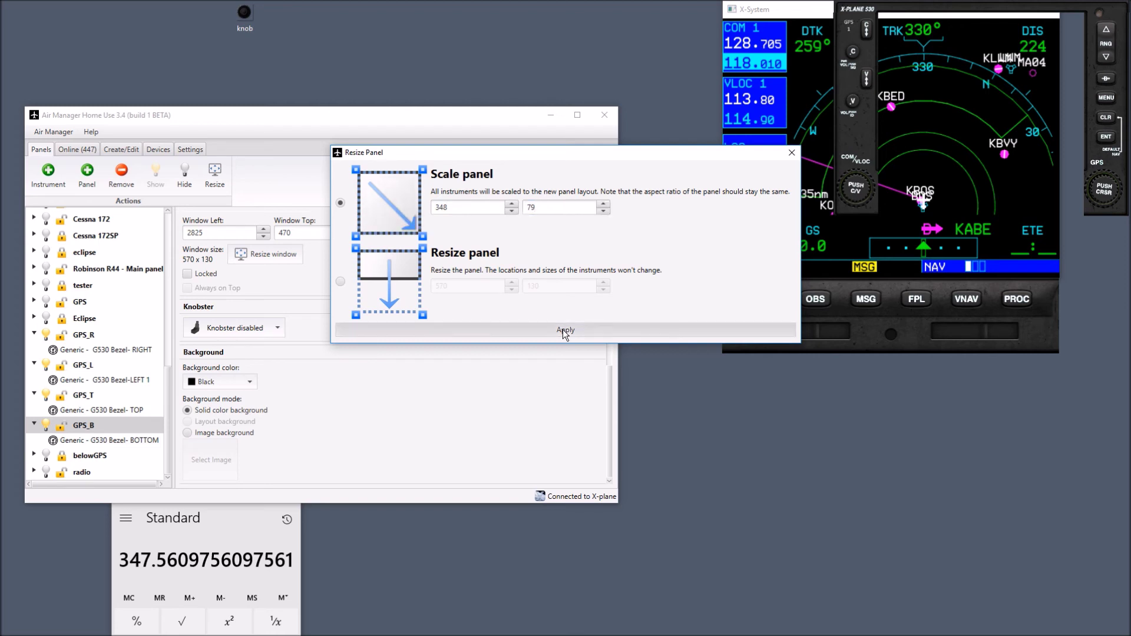
- Place the bottom bezel under the GPS screen and shrink the X-Plane GPS window
left_click_drag(773, 327, 950, 196)
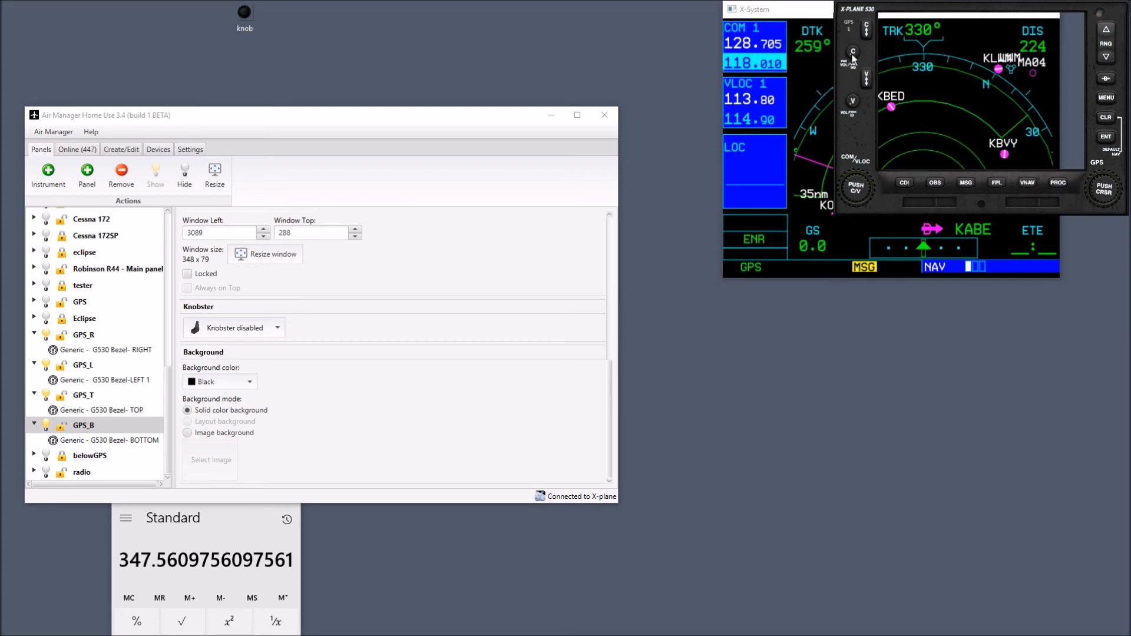
left_click_drag(744, 15, 767, 79)
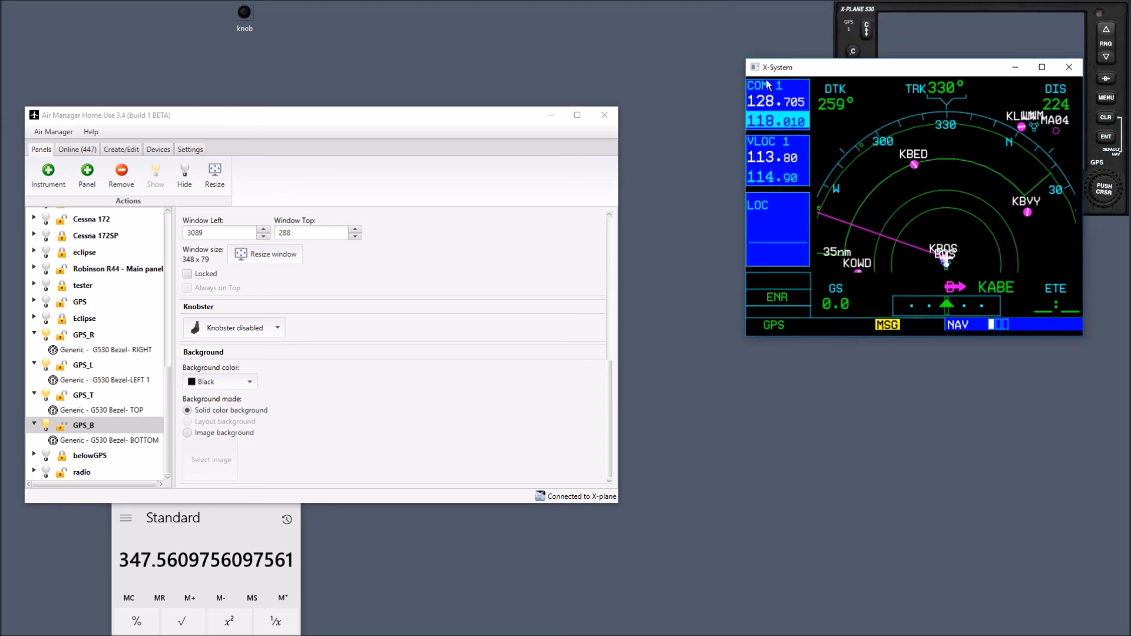
left_click_drag(1085, 333, 836, 143)
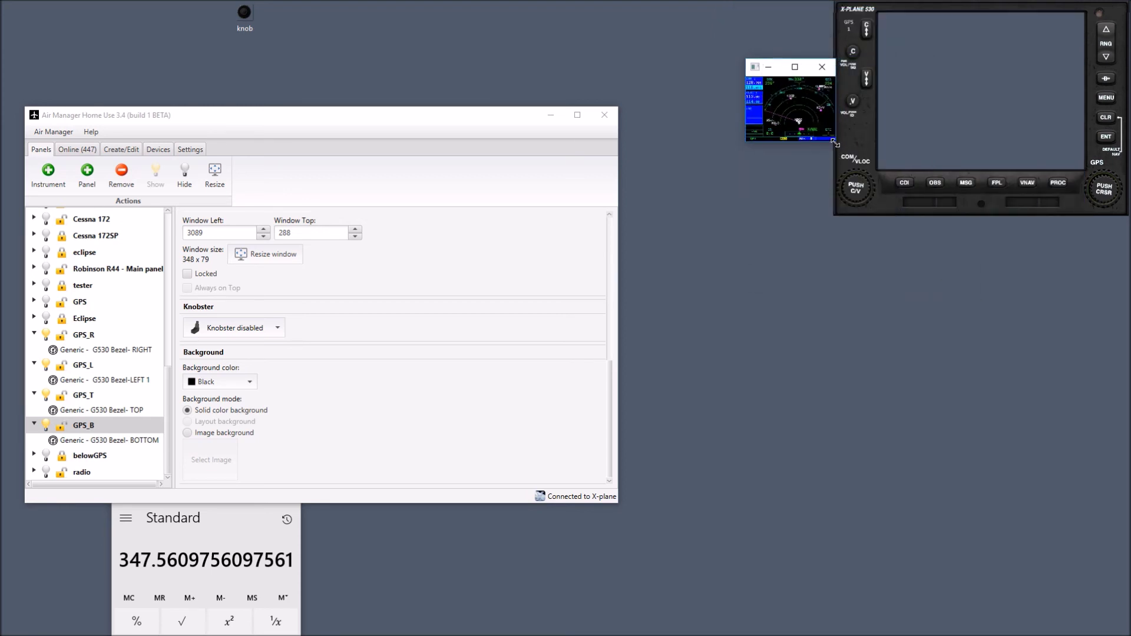
left_click(779, 67)
- Move and enlarge the GPS window to fill the bezel's screen opening, then drop its title bar
left_click_drag(833, 144, 876, 186)
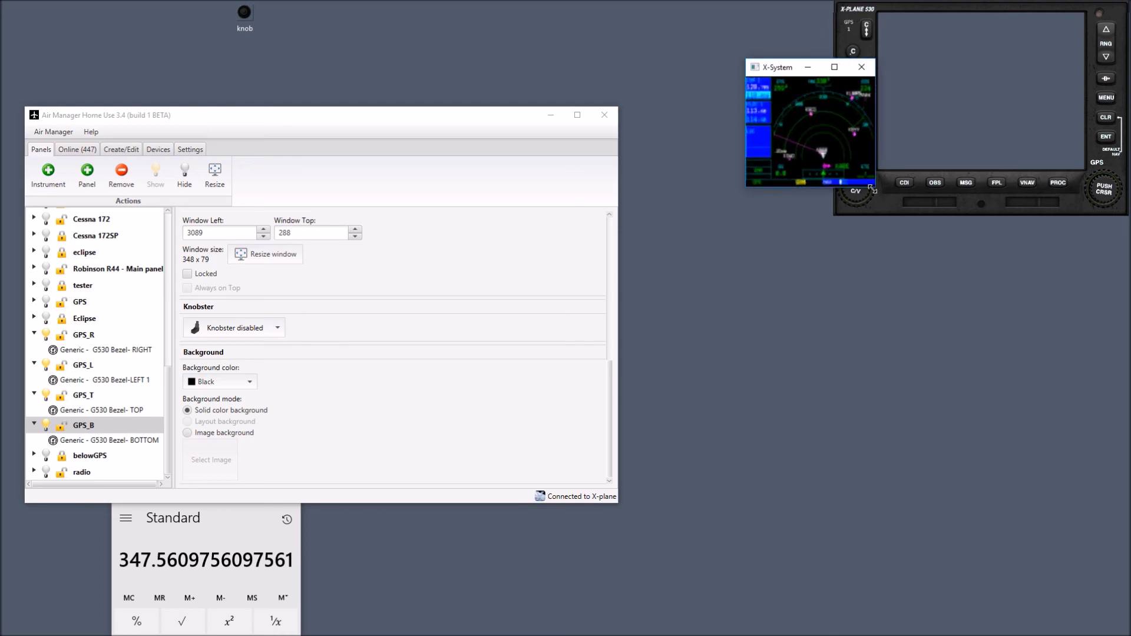
left_click_drag(789, 71, 923, 8)
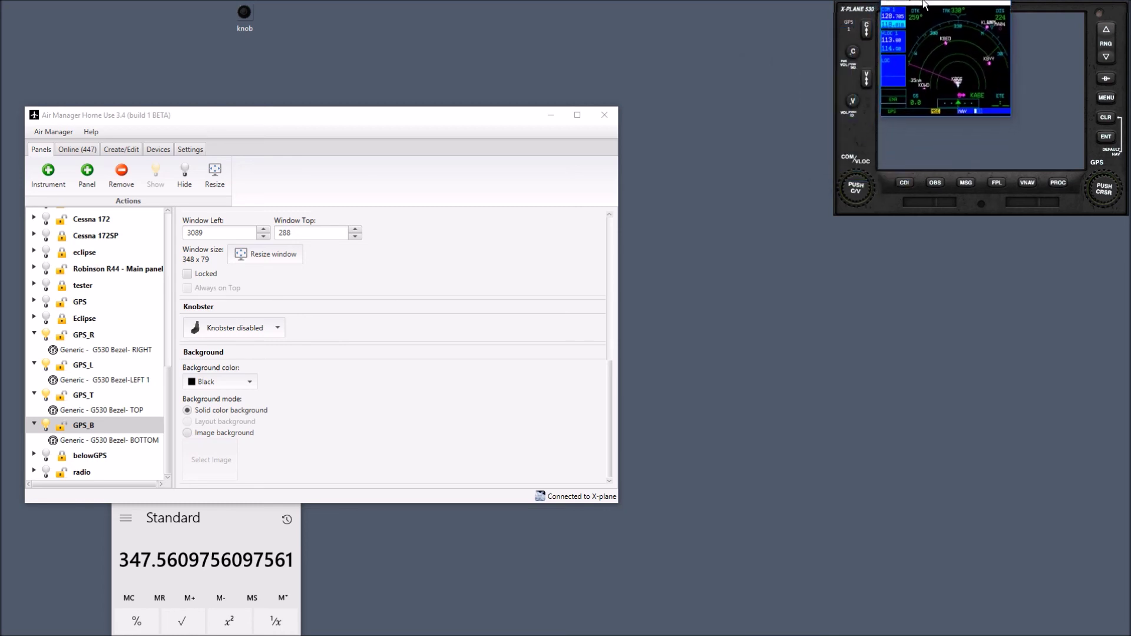
left_click_drag(923, 9, 922, 7)
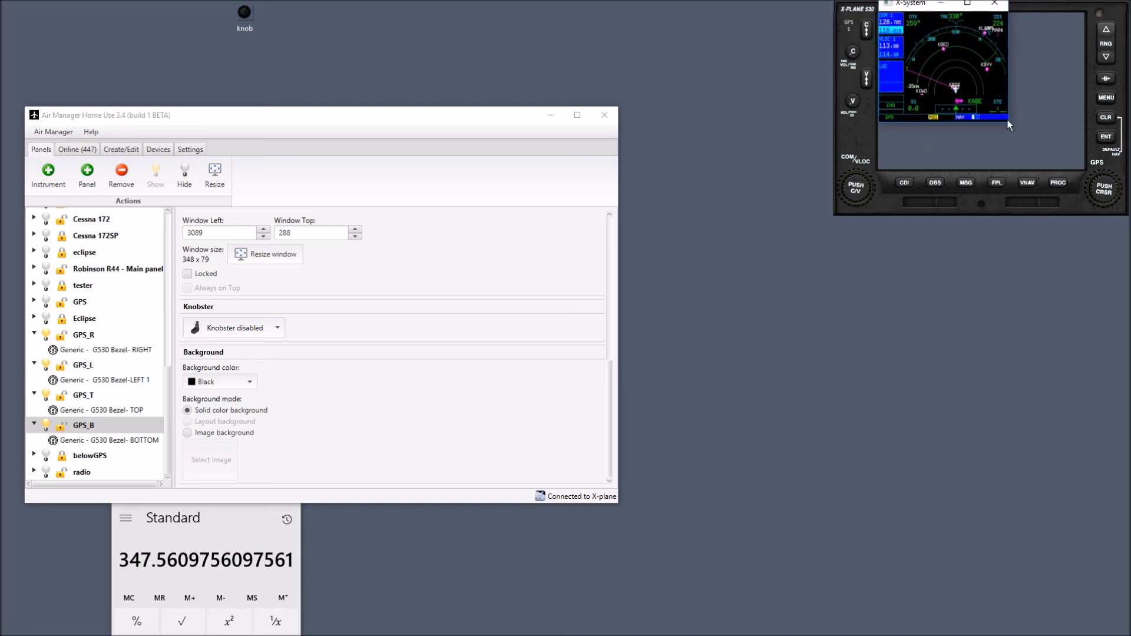
left_click_drag(1008, 120, 1080, 168)
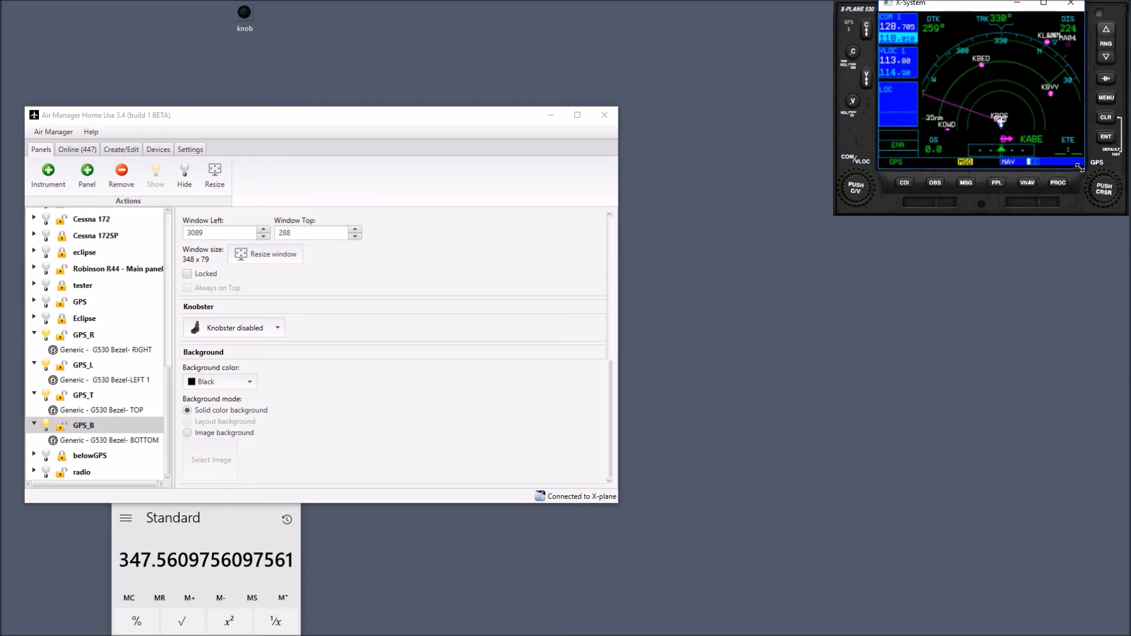
left_click(869, 13)
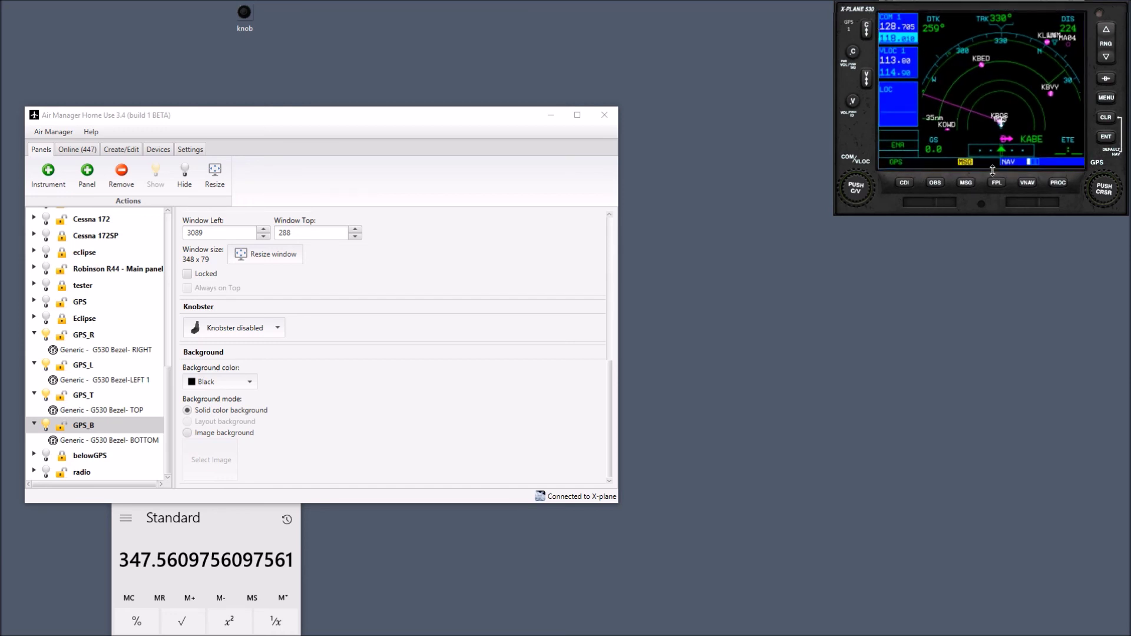
- Turn the bezel knobs, then press OBS, MSG and FPL to check they drive the GPS pages
scroll(862, 189, "down", 1)
scroll(864, 190, "up", 1)
scroll(1088, 178, "down", 1)
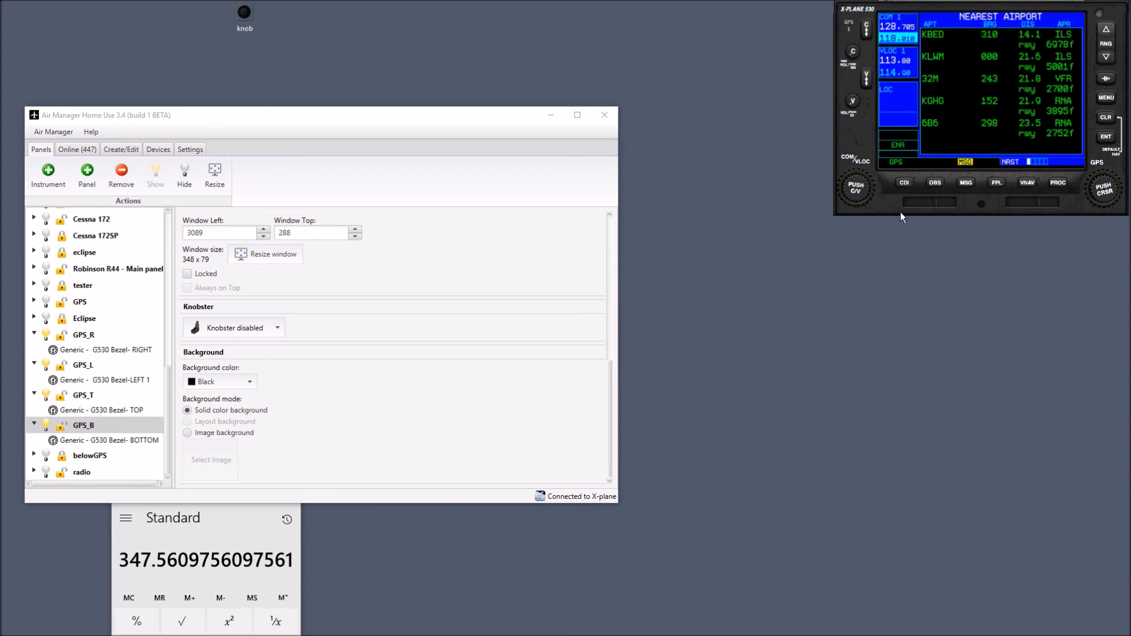
left_click(937, 184)
left_click(966, 185)
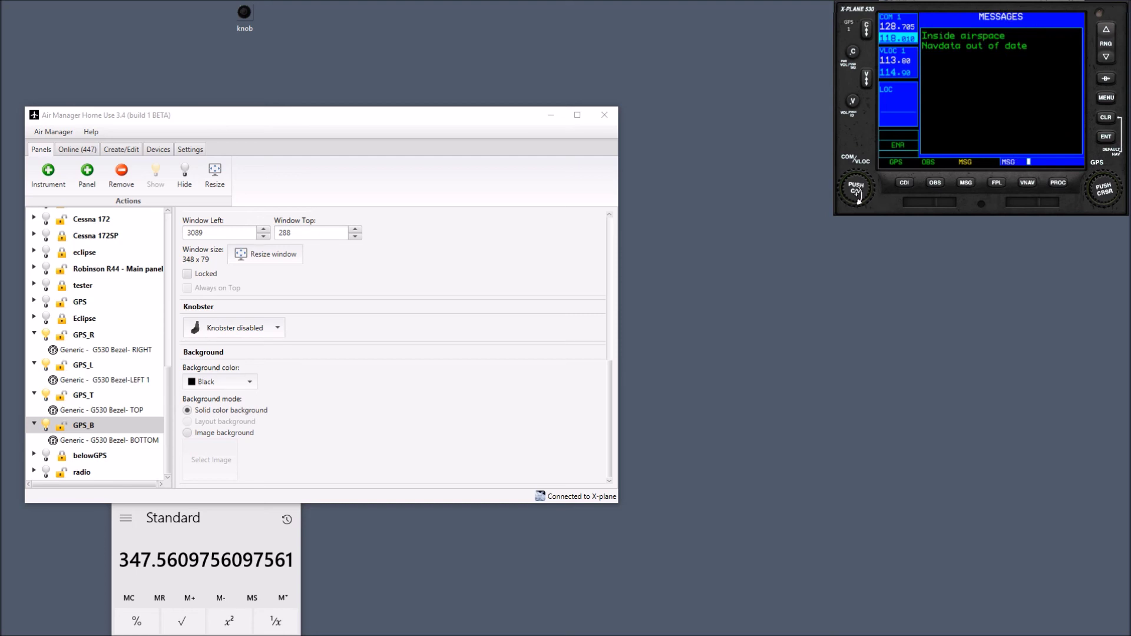
left_click(993, 185)
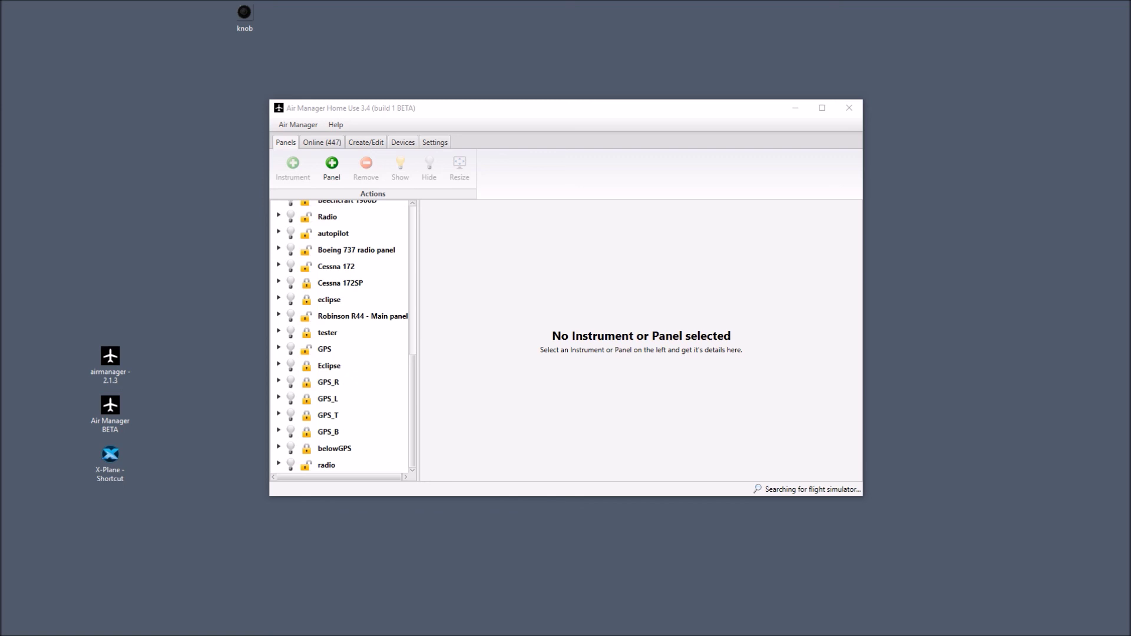
- Open the Generic - G530 Bezel- RIGHT instrument settings under the GPS_R panel
left_click(338, 384)
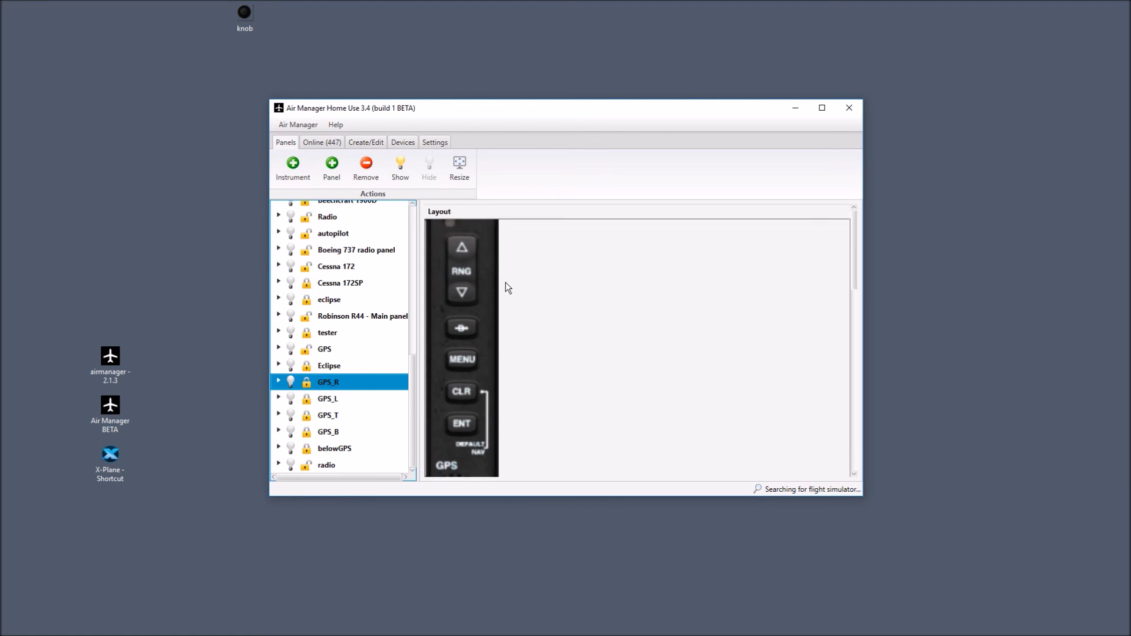
scroll(506, 288, "down", 3)
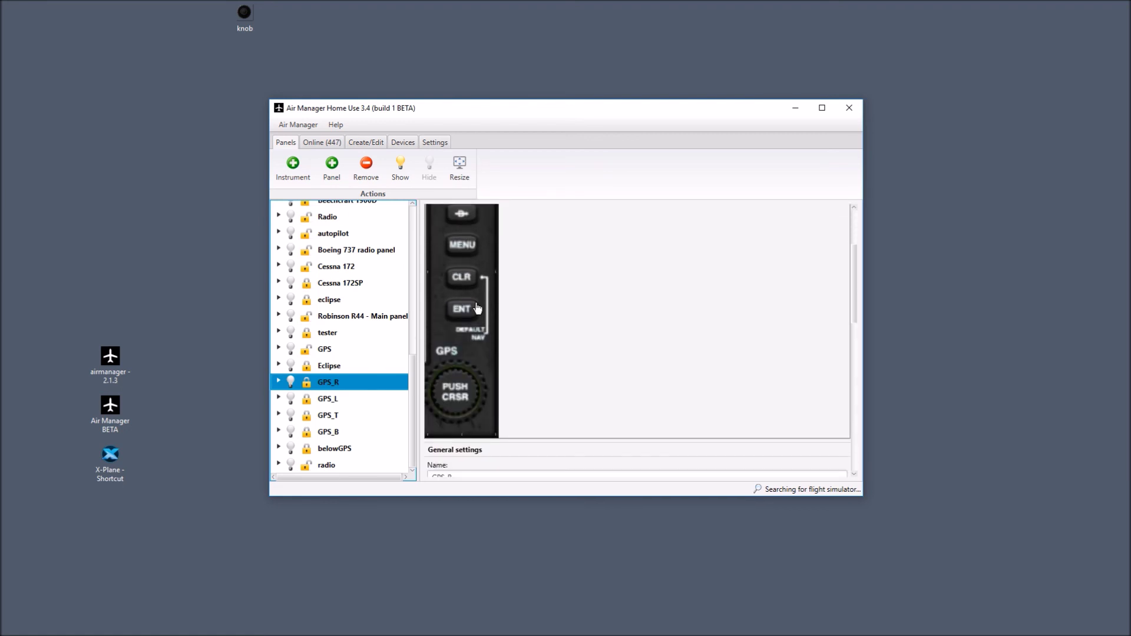
left_click(279, 380)
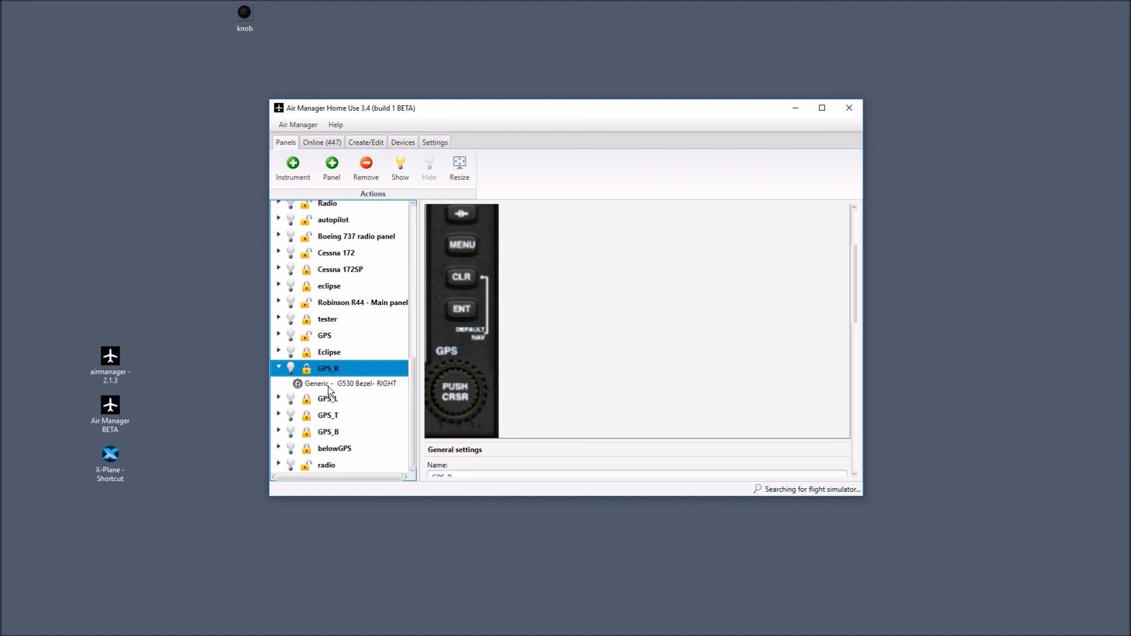
left_click(332, 387)
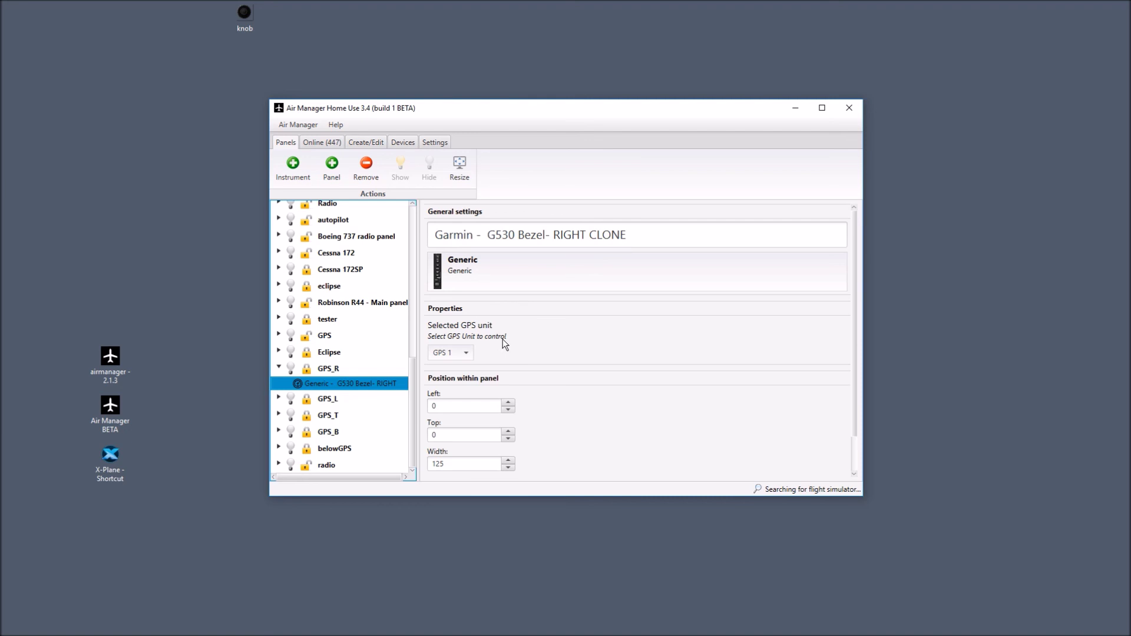
- Keep GPS 1 as the bezel's selected GPS unit
left_click(465, 353)
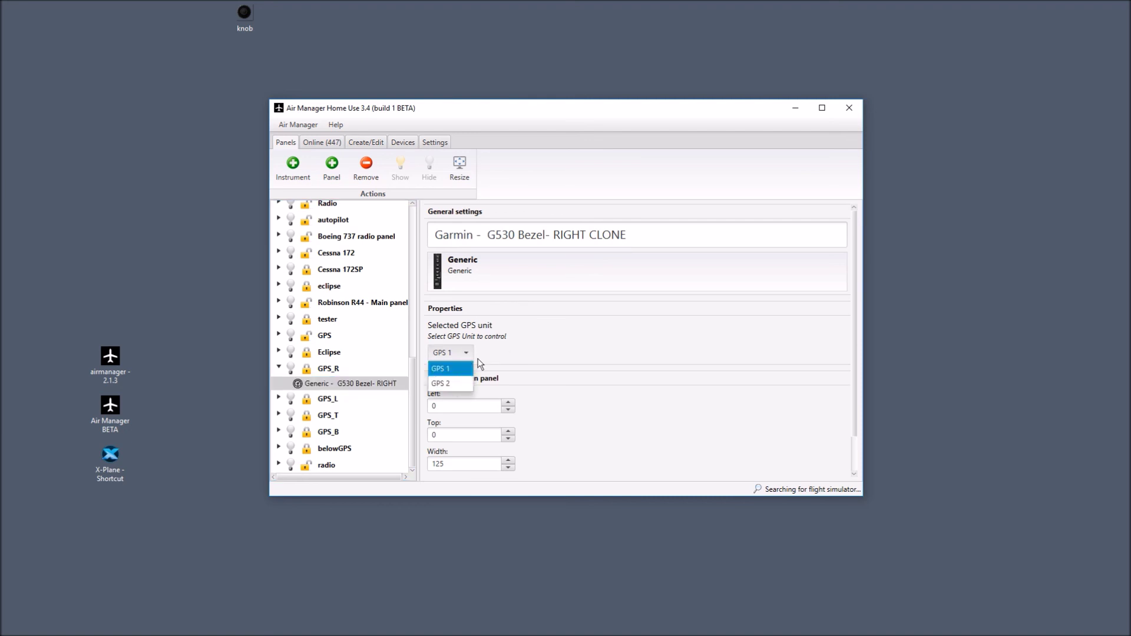
left_click(522, 341)
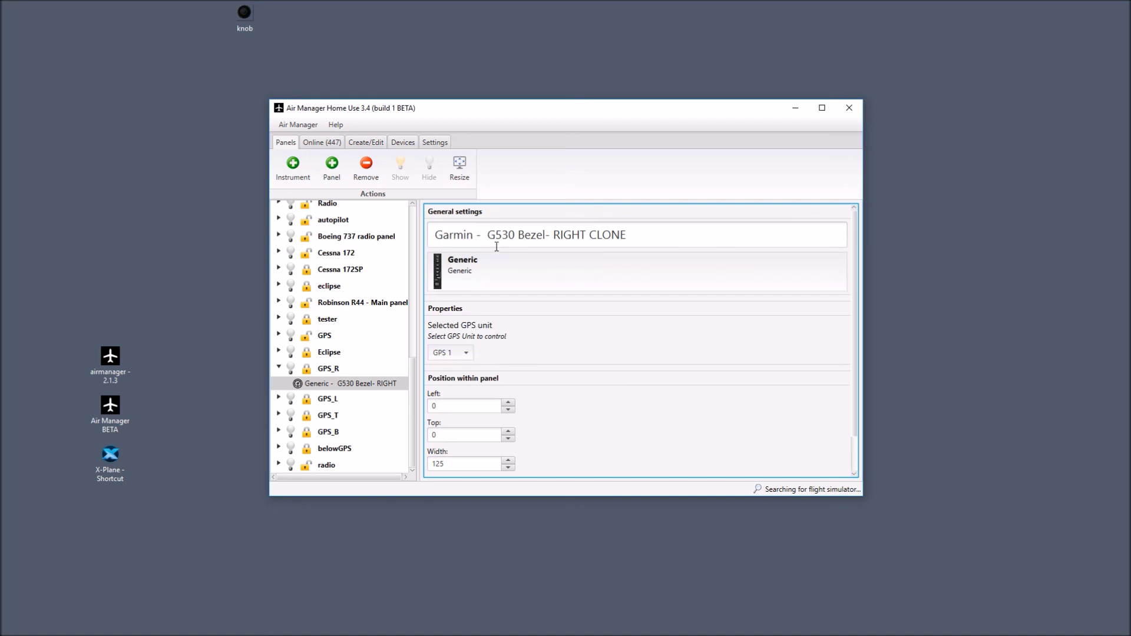
left_click(471, 355)
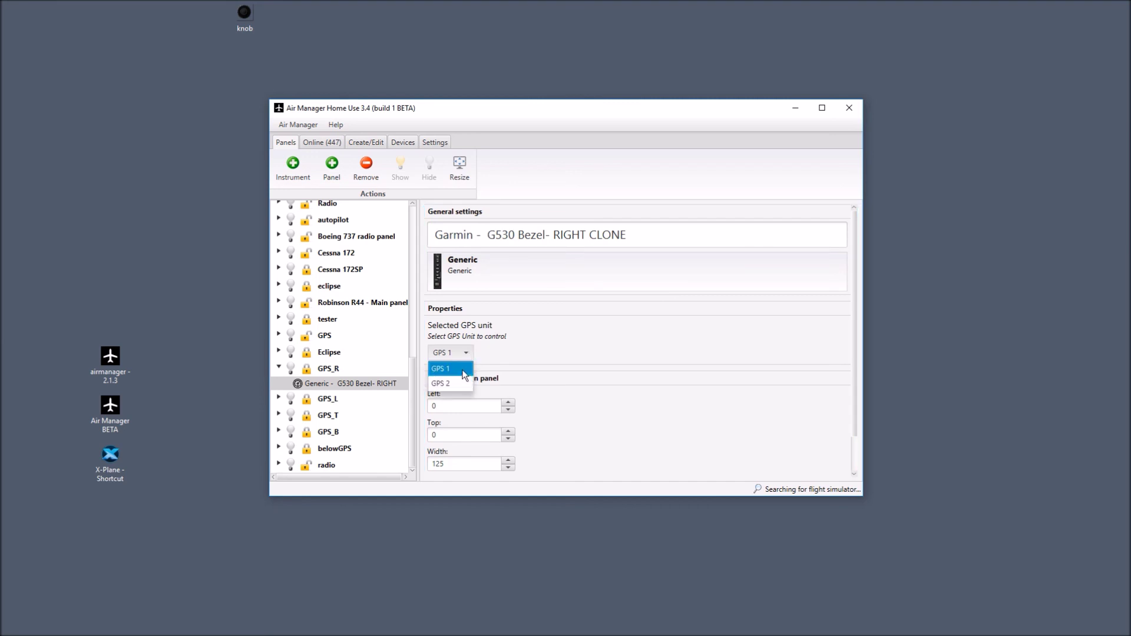
left_click(464, 370)
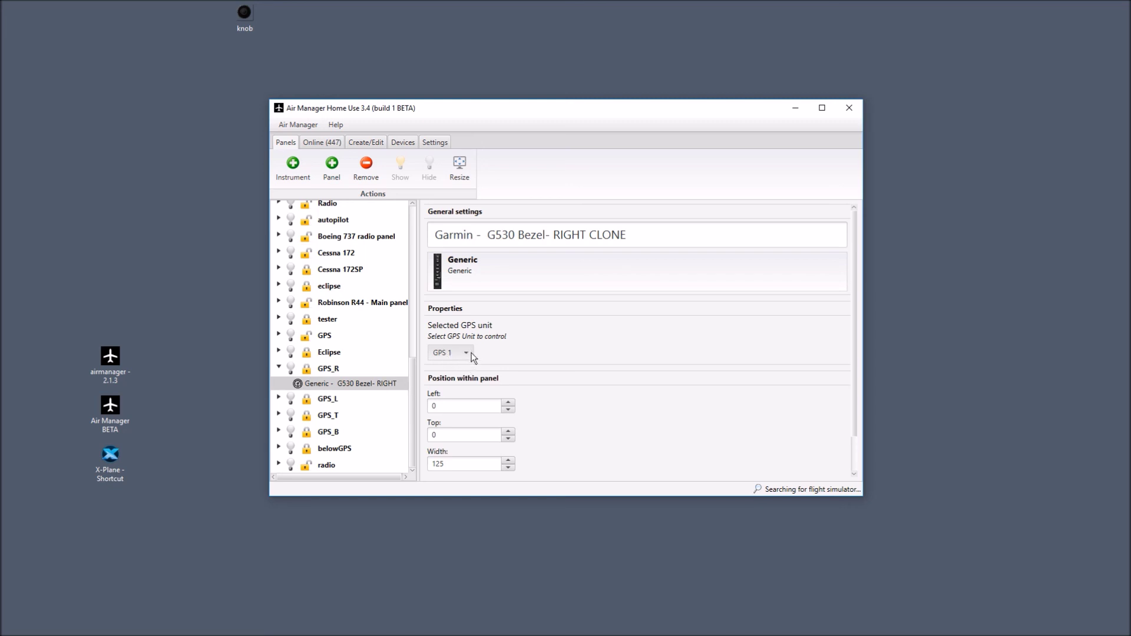
left_click(470, 356)
left_click(521, 340)
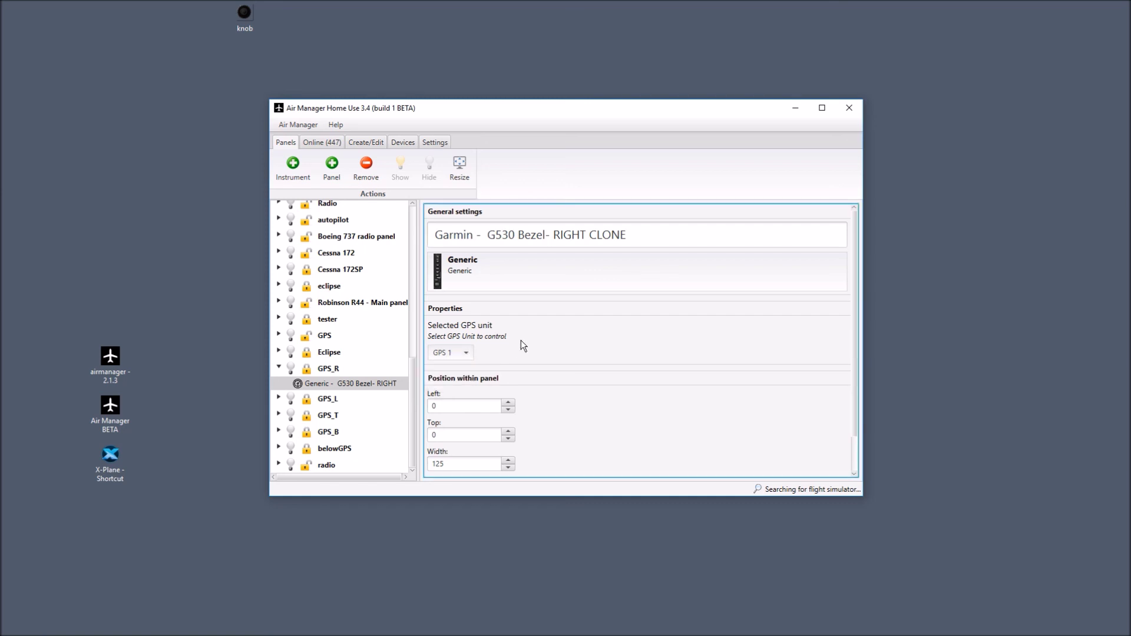